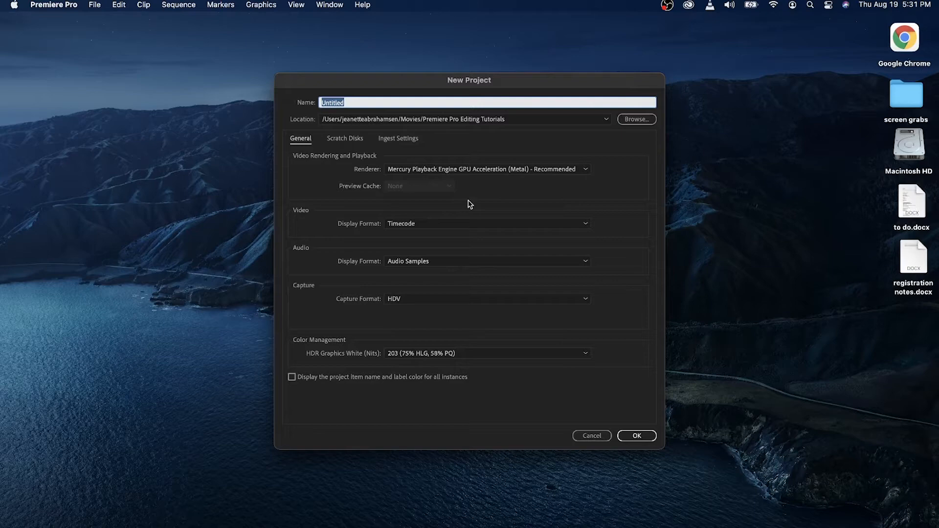
- Create a new project named "video editing tutorial" in the Premiere Pro Editing Tutorials folder
text(video editing tutorial)
click(638, 121)
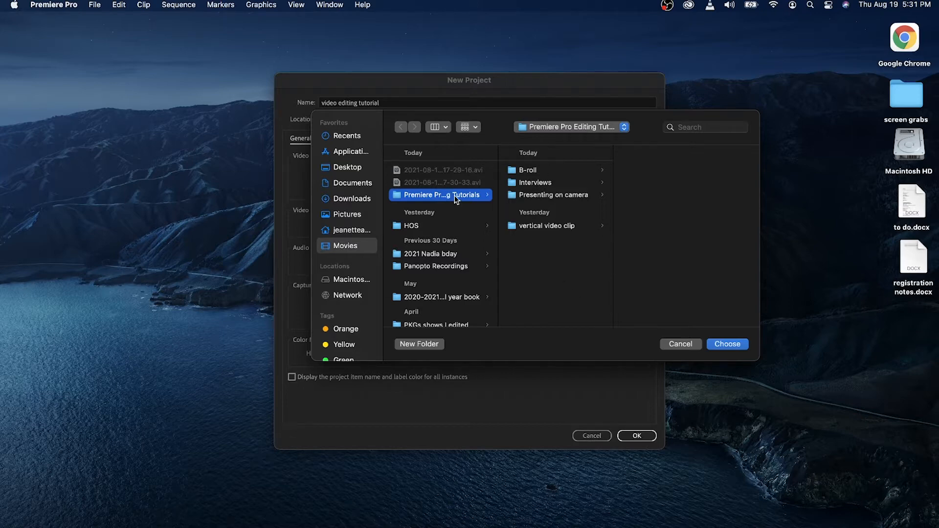
click(727, 344)
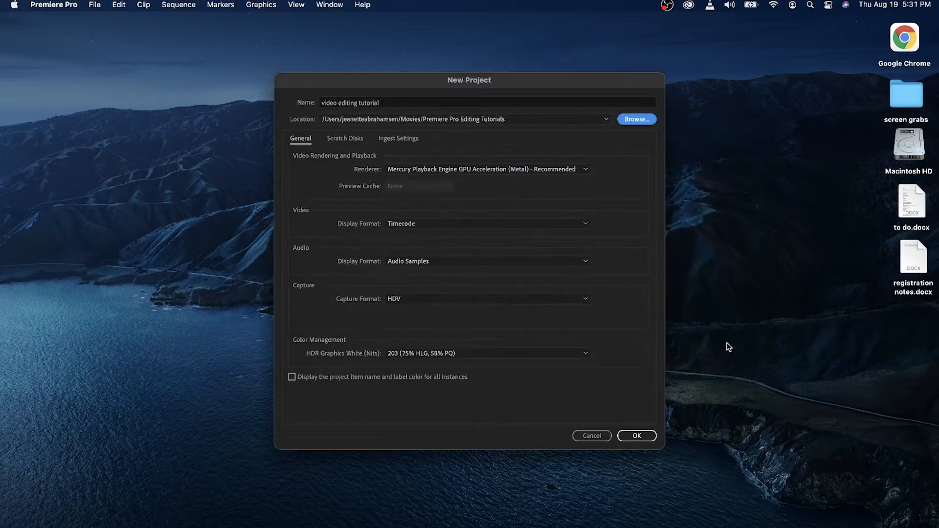
click(643, 435)
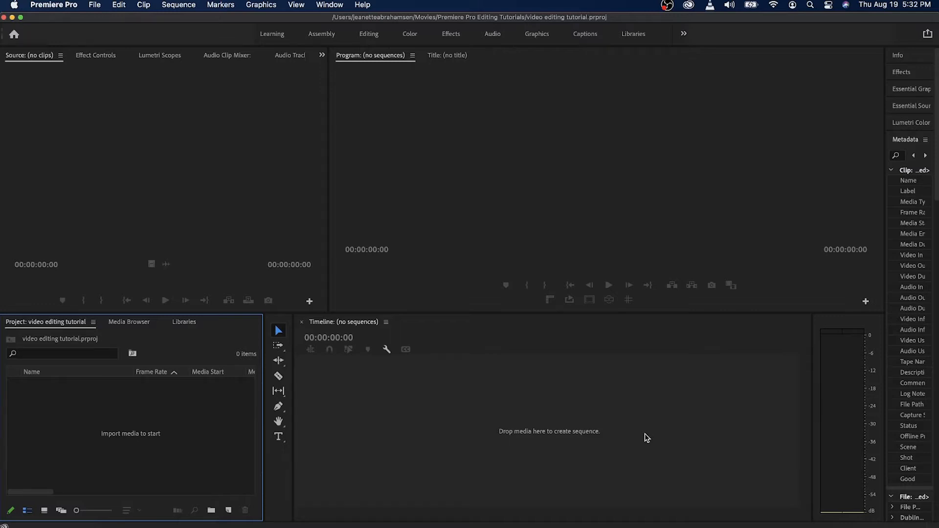
- Import the presenting 3840×2160.MOV clip from the Presenting on camera folder into the project
click(94, 4)
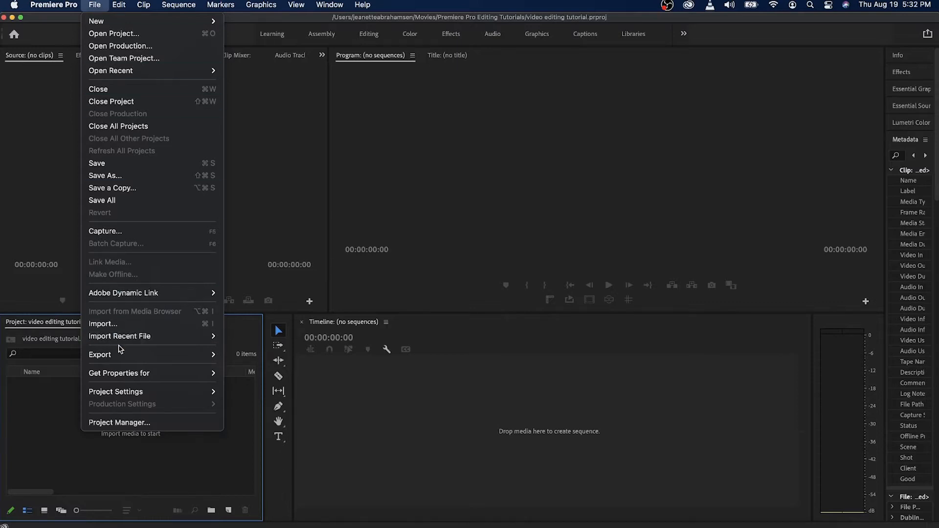
click(116, 326)
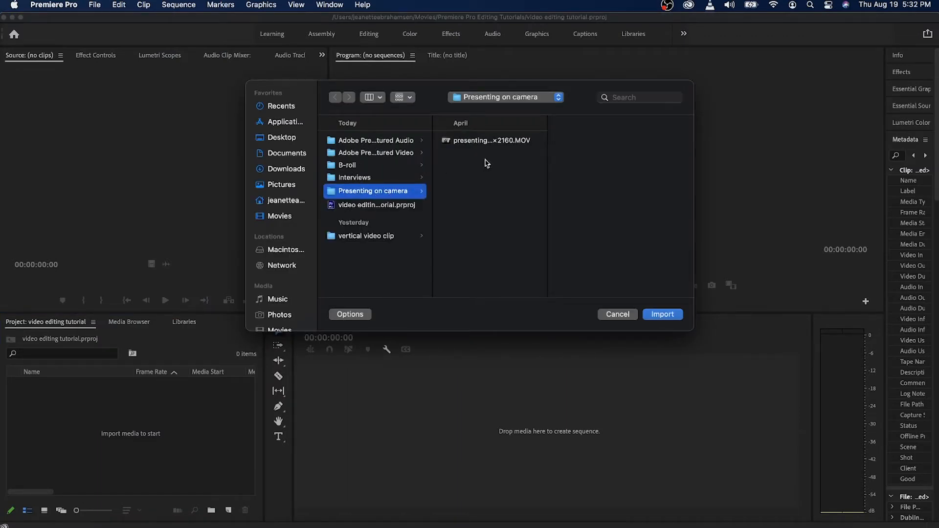
click(489, 144)
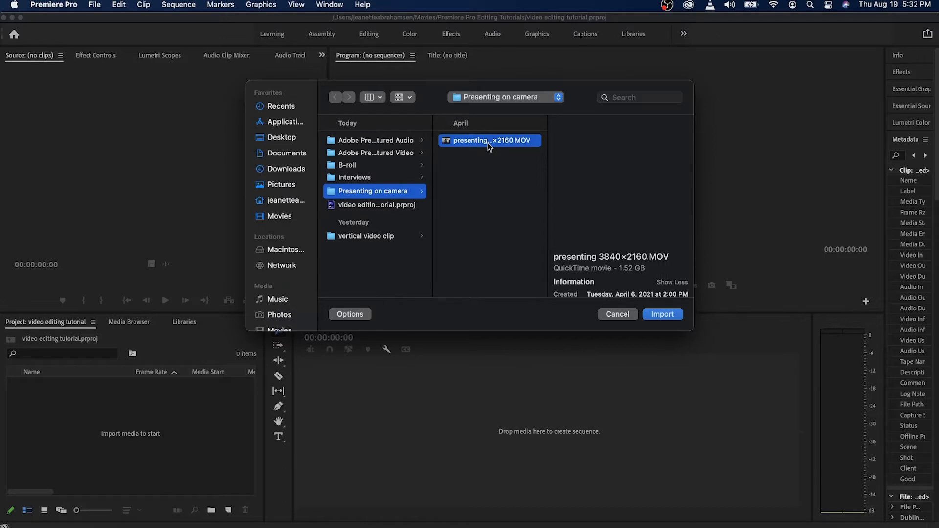
click(668, 315)
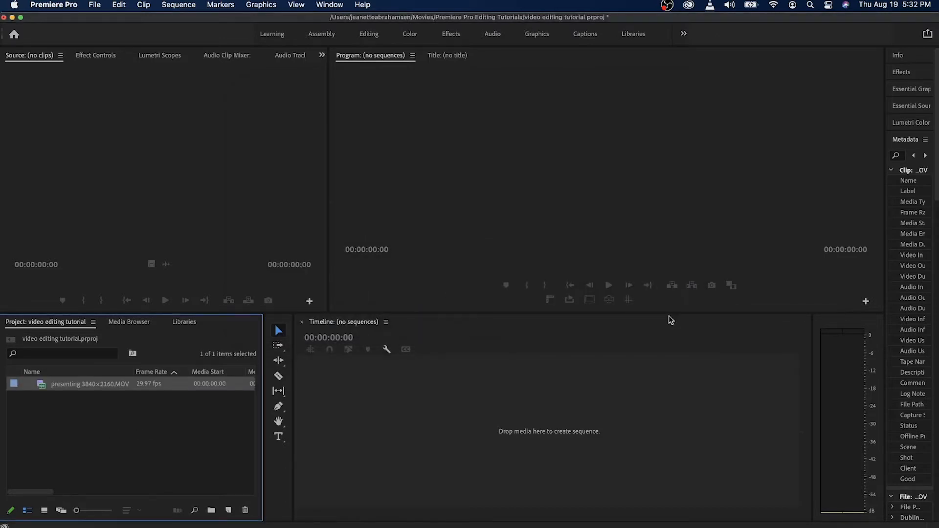
click(94, 457)
- Open the imported clip in the source monitor and mark its in point at 00:00:21:08 and out point at 00:00:46:15
double_click(84, 385)
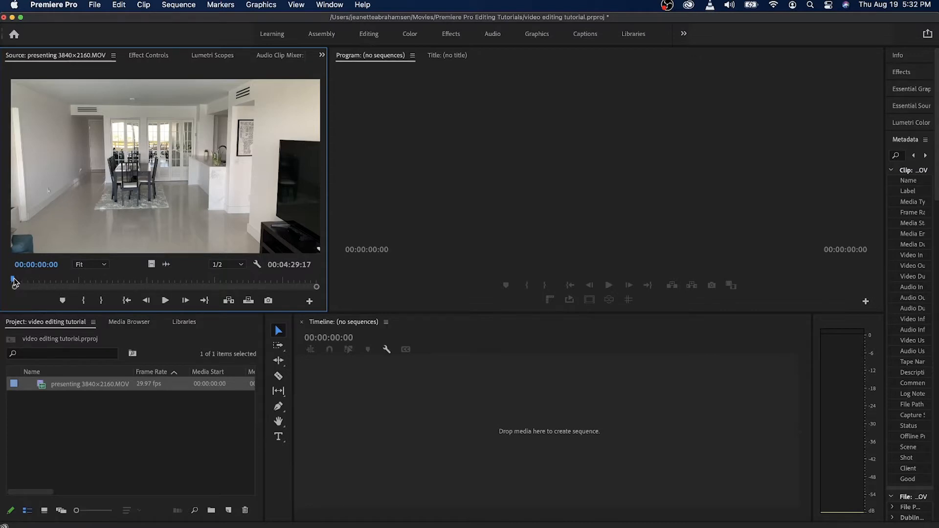
drag(14, 281, 35, 281)
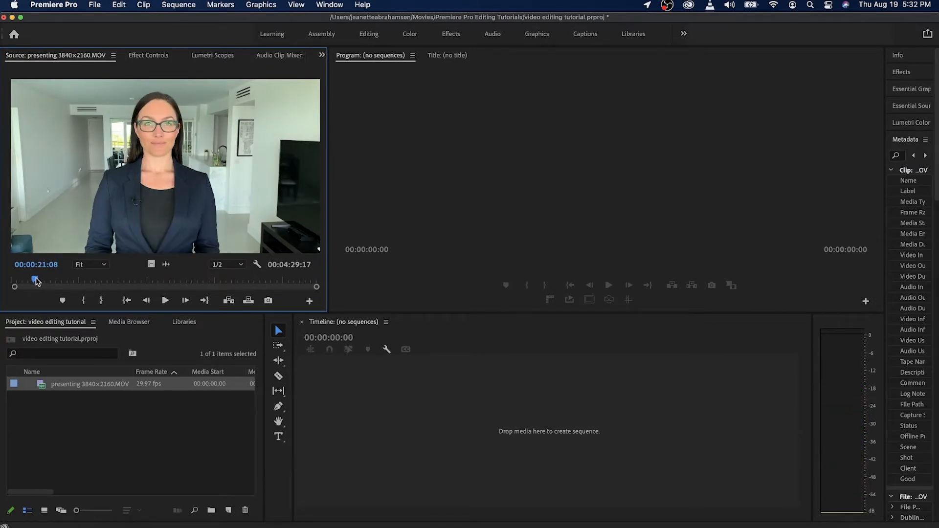
key(i)
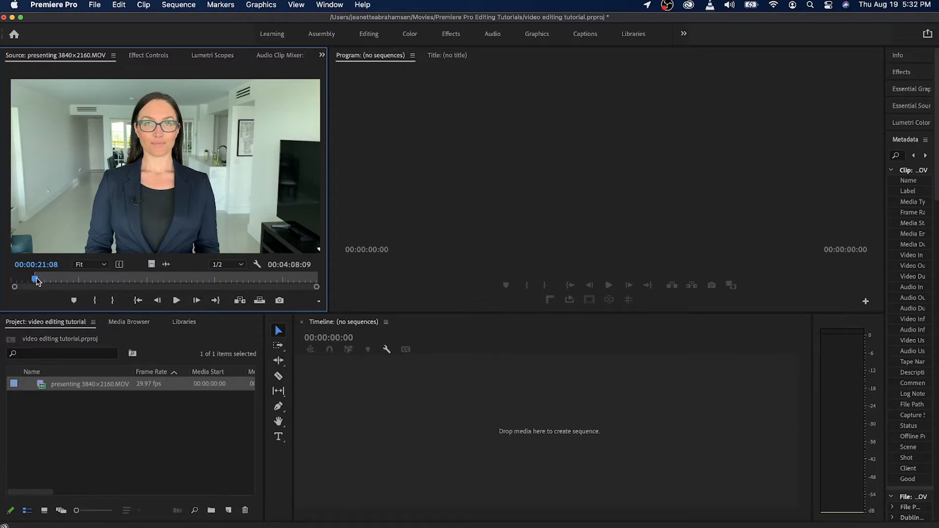
drag(36, 278, 65, 281)
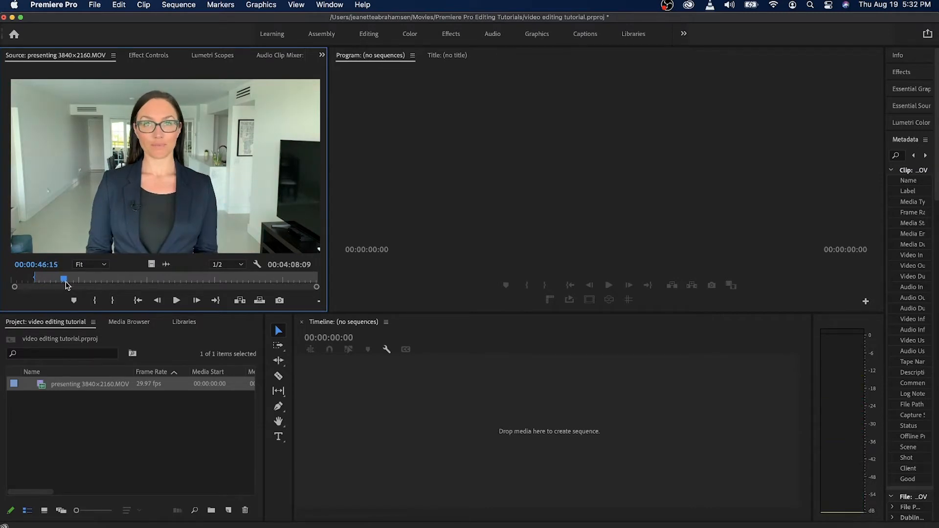
key(o)
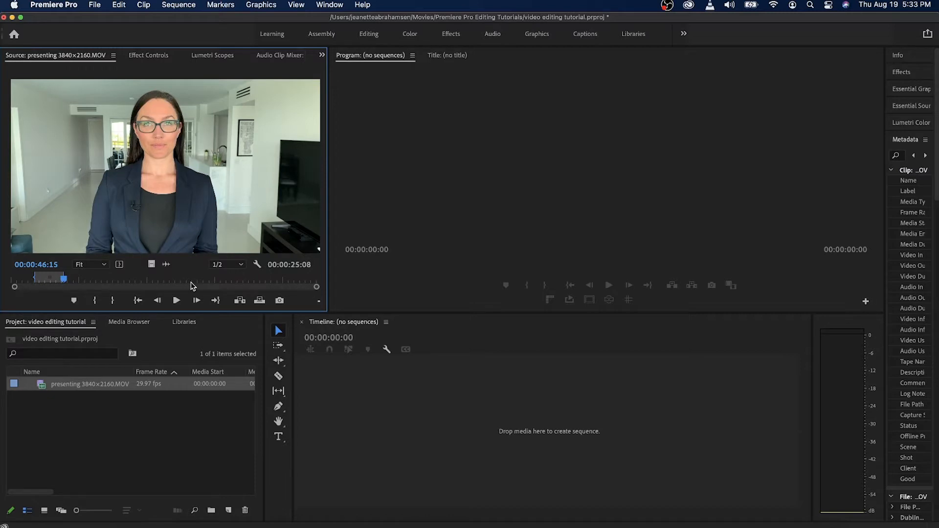
- Place the marked section in the empty timeline as a new sequence and increase the height of audio track A1
drag(116, 192, 487, 432)
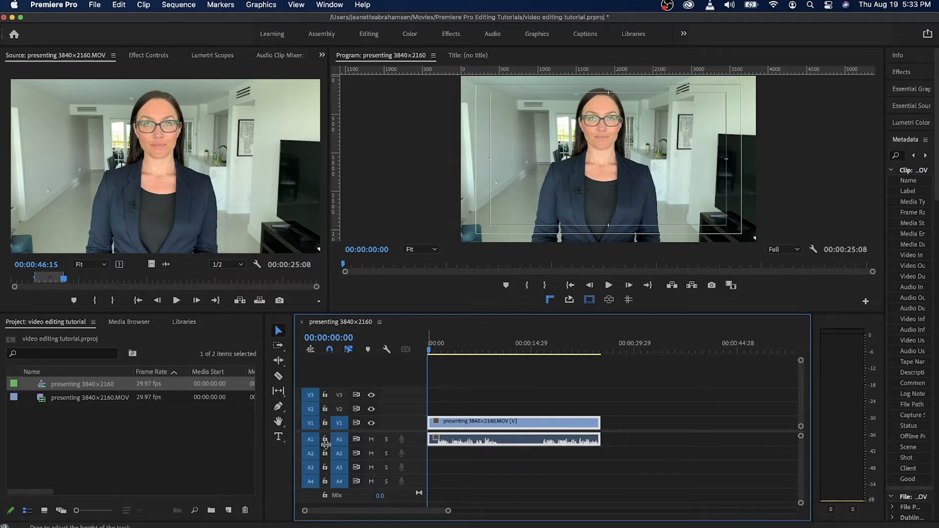
drag(325, 453, 327, 469)
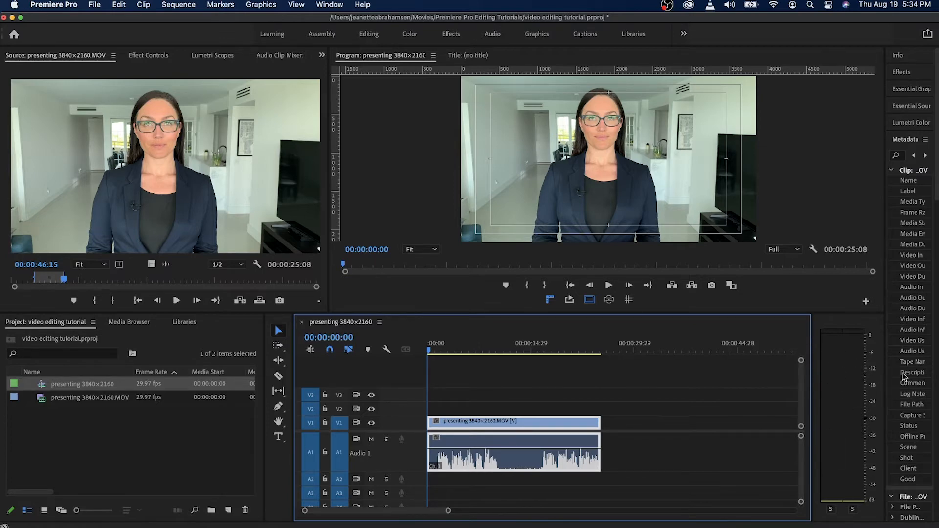
- Play the opening seconds of the sequence to check the clip's audio level on the meters
click(433, 346)
key(space)
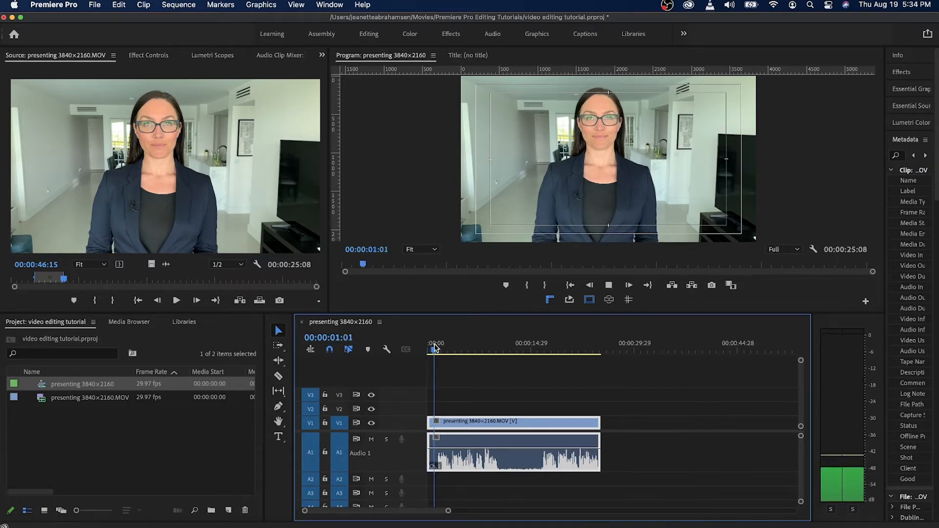
click(608, 285)
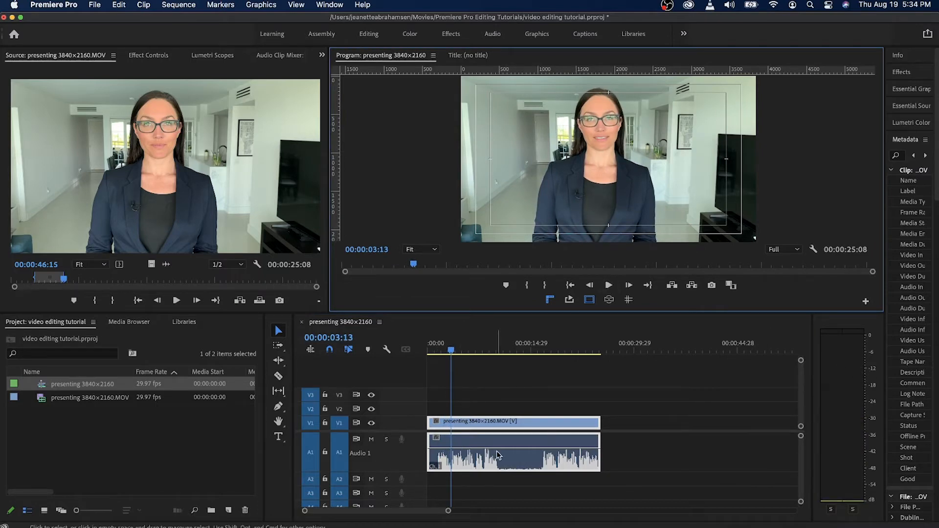
- Lower the clip's volume line on track A1 well below its original level and play a few seconds
mouse_move(473, 449)
mouse_down()
mouse_move(473, 437)
mouse_move(473, 464)
mouse_up()
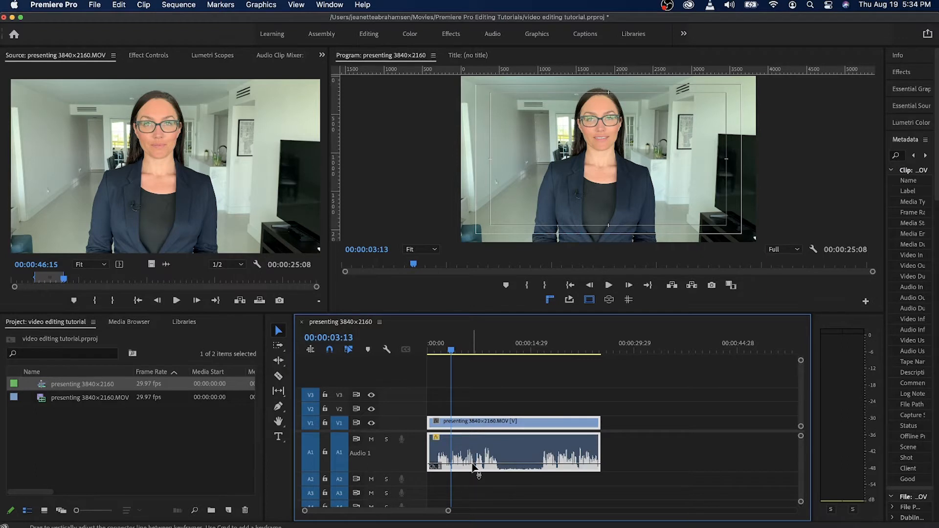
key(space)
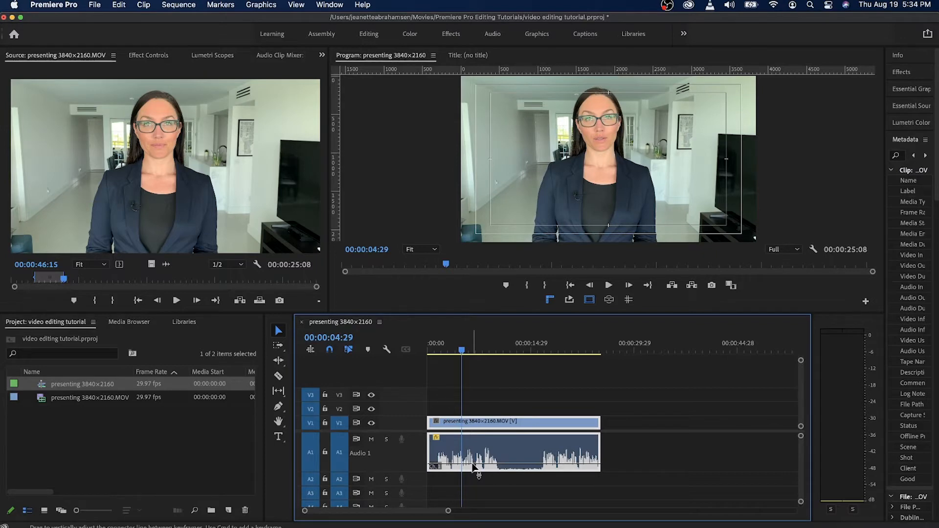
- Raise the clip's volume line on track A1 to near its maximum and play a short stretch to check for peaking
drag(473, 463, 473, 445)
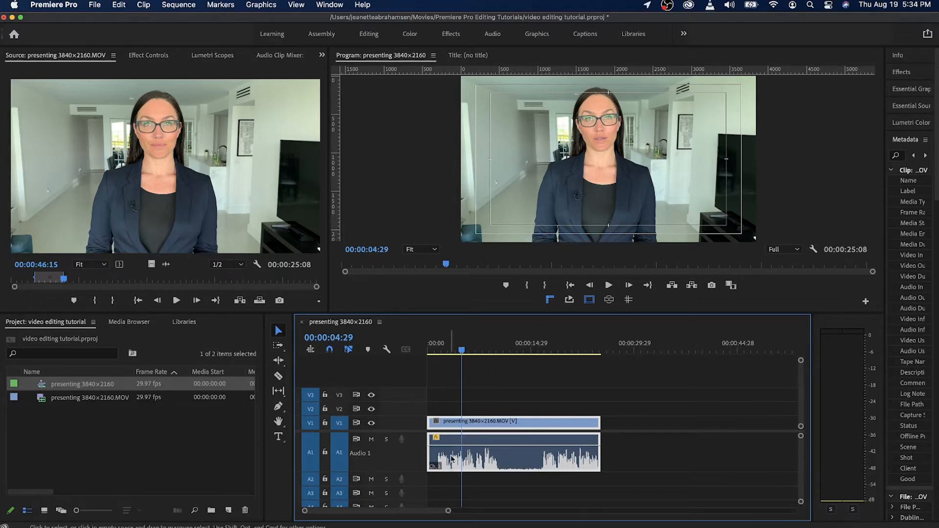
drag(475, 445, 475, 435)
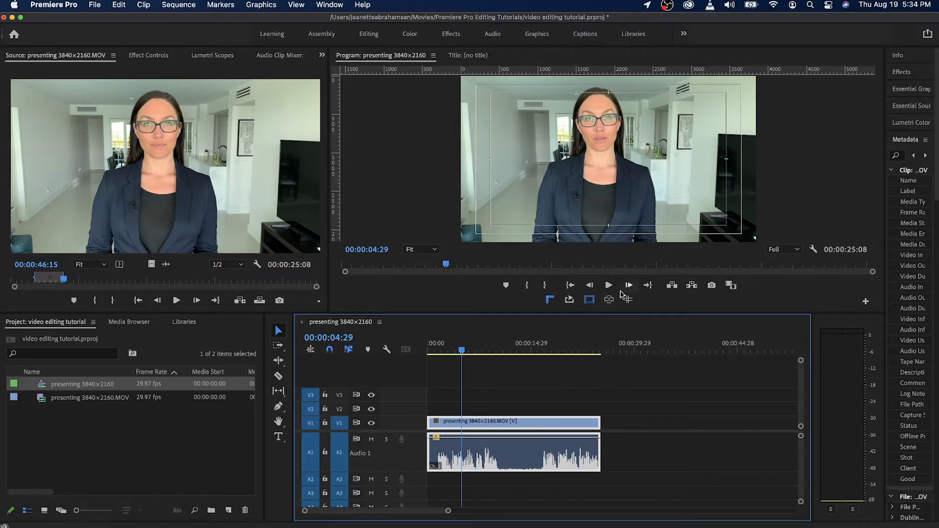
click(609, 285)
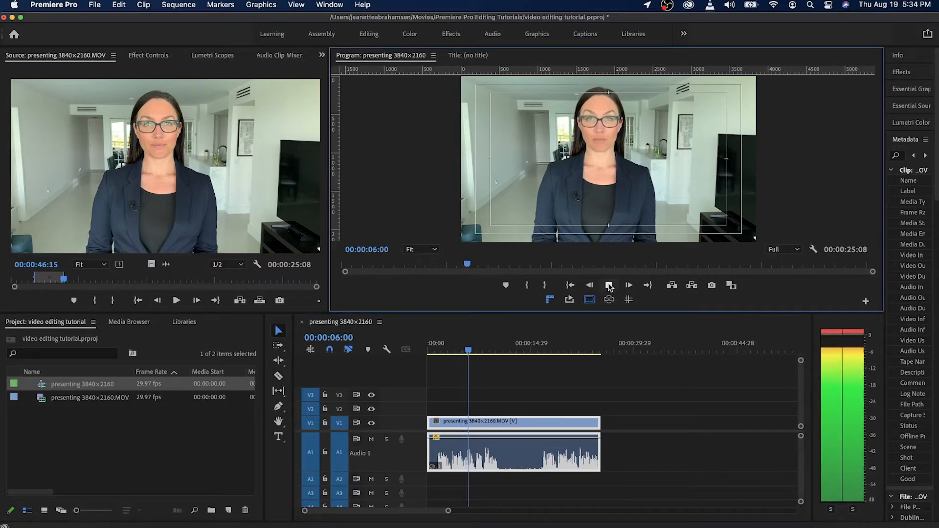
click(609, 285)
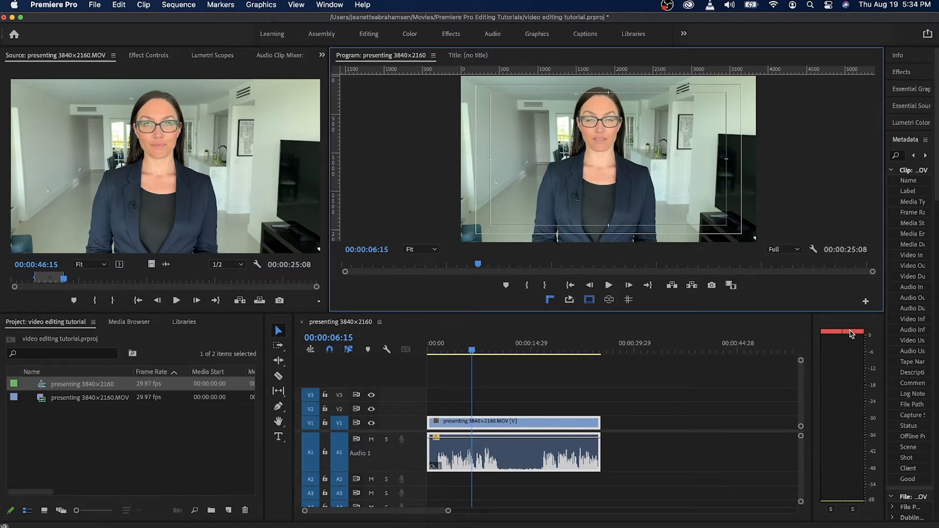
- Set the playhead back to 00:00:05:28 and bring the clip's volume level down to about -2 dB
click(468, 353)
drag(468, 354, 468, 353)
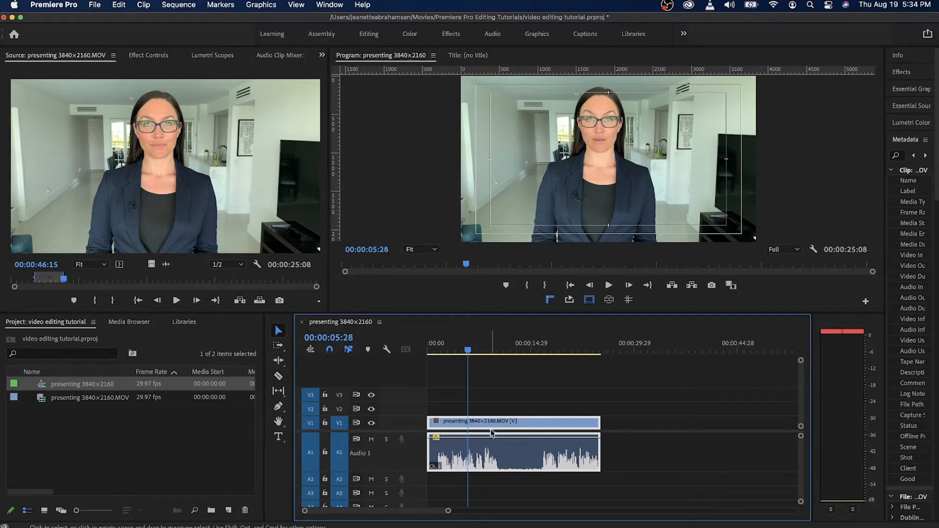
drag(480, 436, 479, 450)
mouse_move(480, 450)
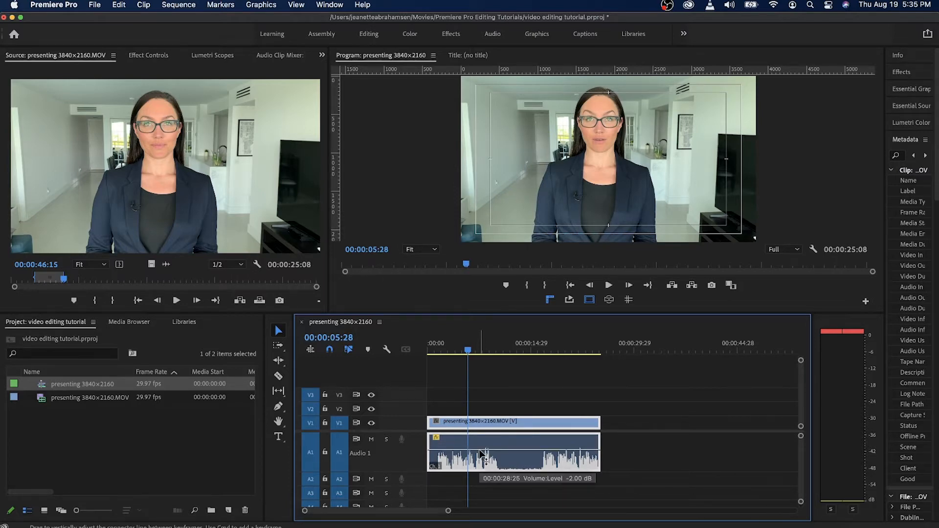
drag(480, 449, 480, 449)
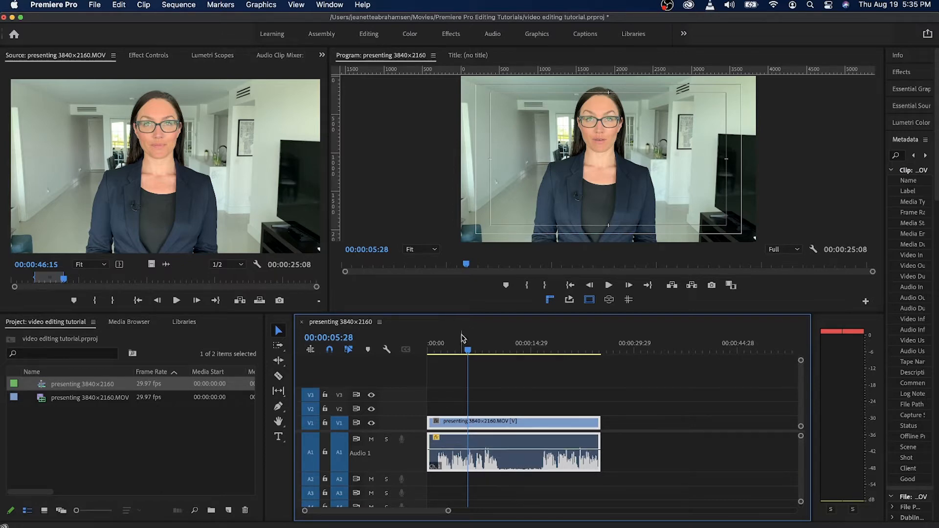
- Play the sequence from its beginning for about two seconds to review the opening
drag(468, 350, 471, 352)
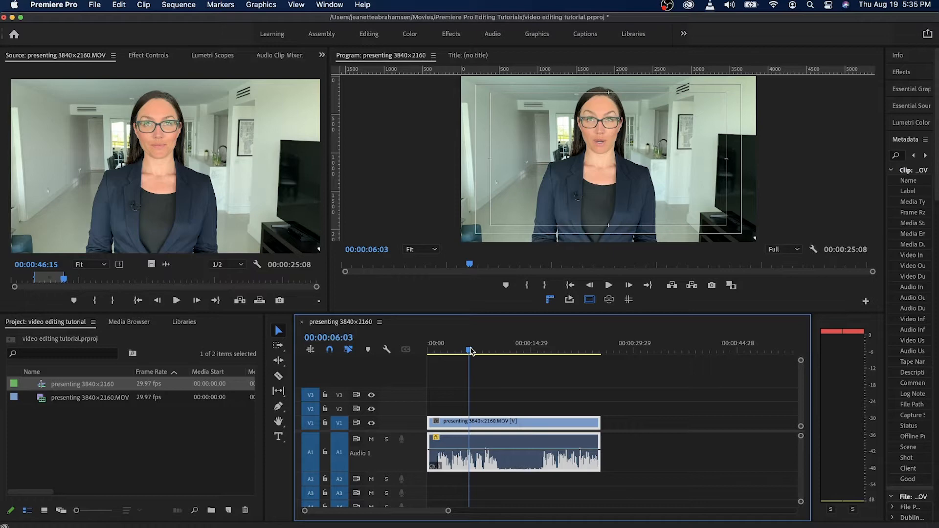
drag(471, 351, 428, 350)
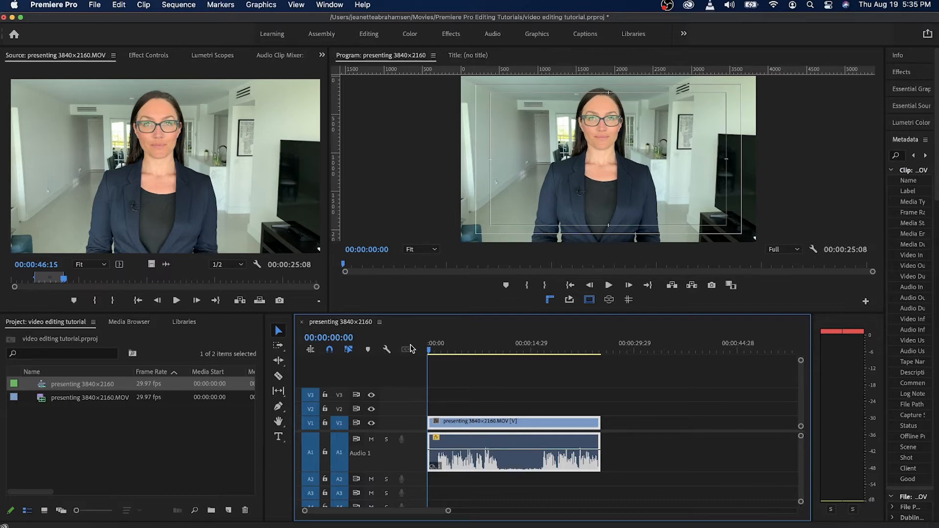
click(608, 286)
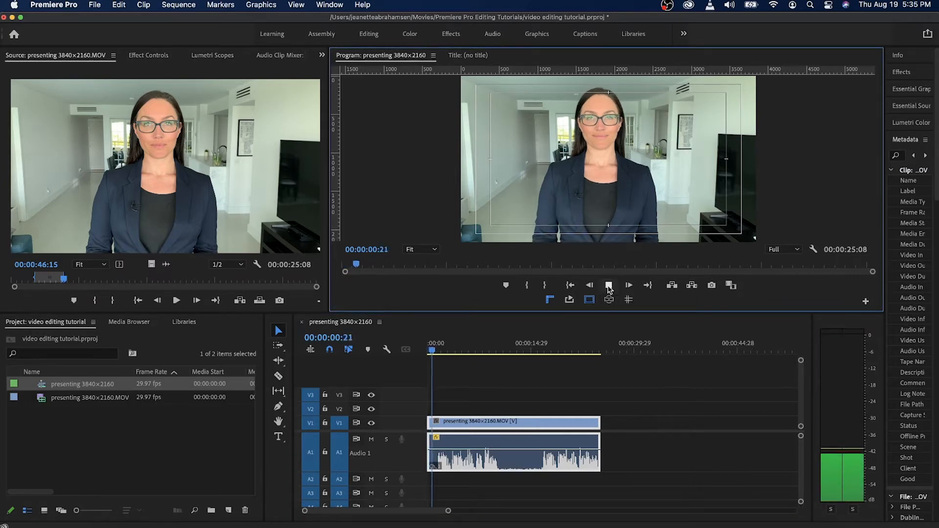
click(609, 286)
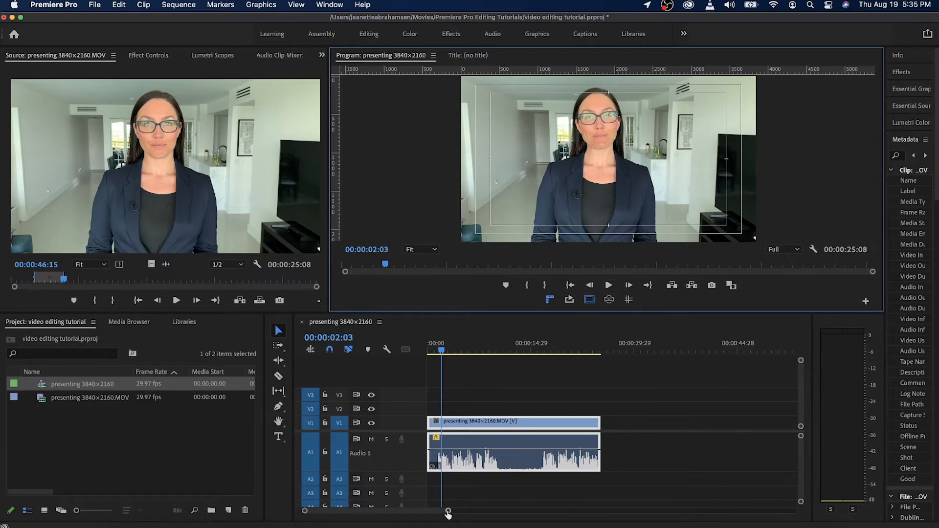
- Locate the start of the speech at 00:00:01:17 and trim the clip's beginning to shortly before it
drag(447, 513, 400, 518)
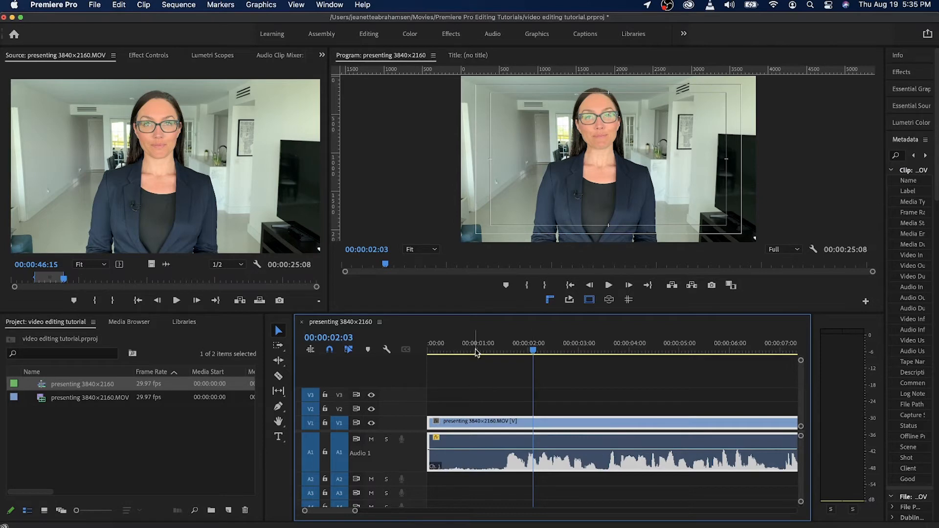
drag(531, 352, 506, 355)
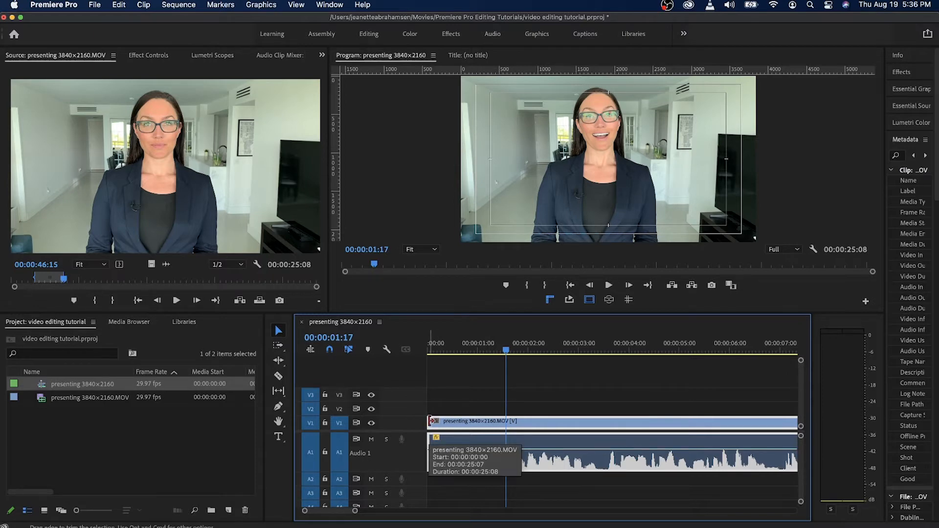
drag(431, 421, 472, 426)
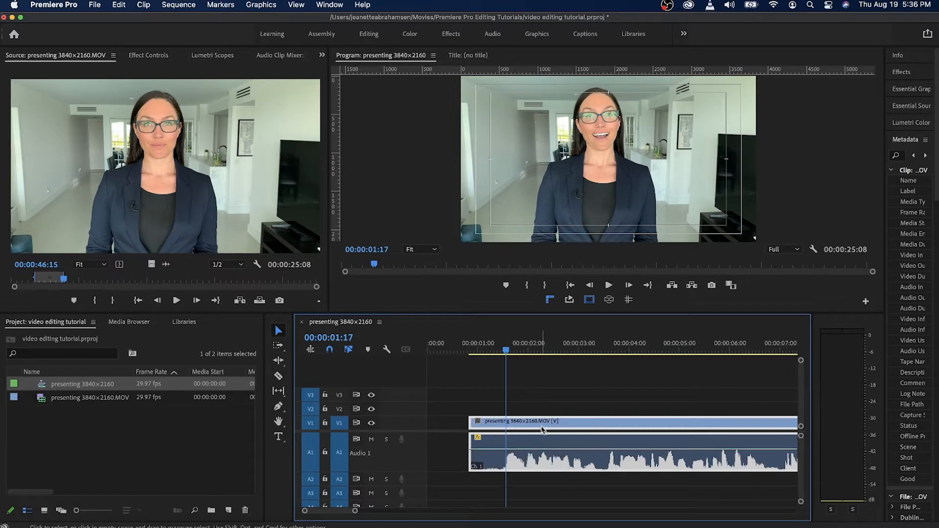
- Try moving the trimmed clip to the start of the sequence, and undo the move
drag(567, 425, 507, 431)
key(super+z)
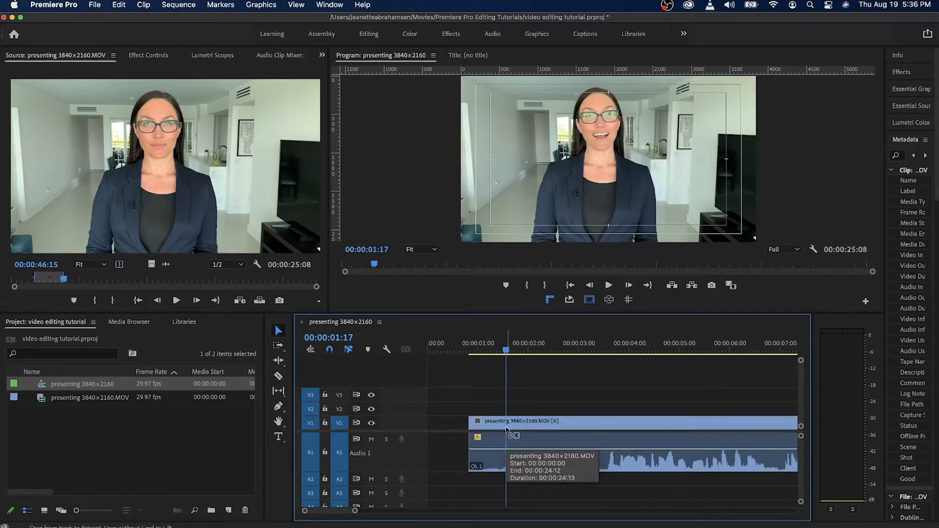
- Ripple-delete the empty gap before the presenter clip on V1 so it starts at the beginning of the sequence
click(442, 427)
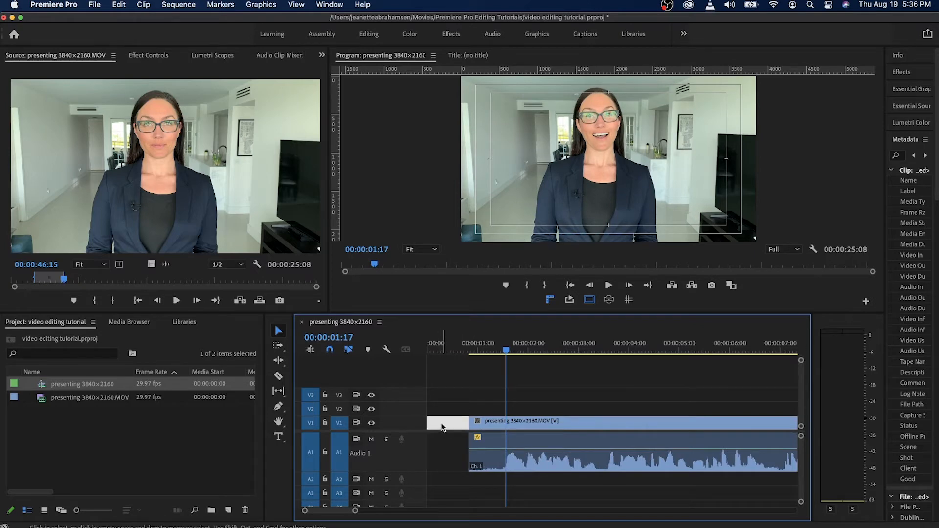
right_click(441, 427)
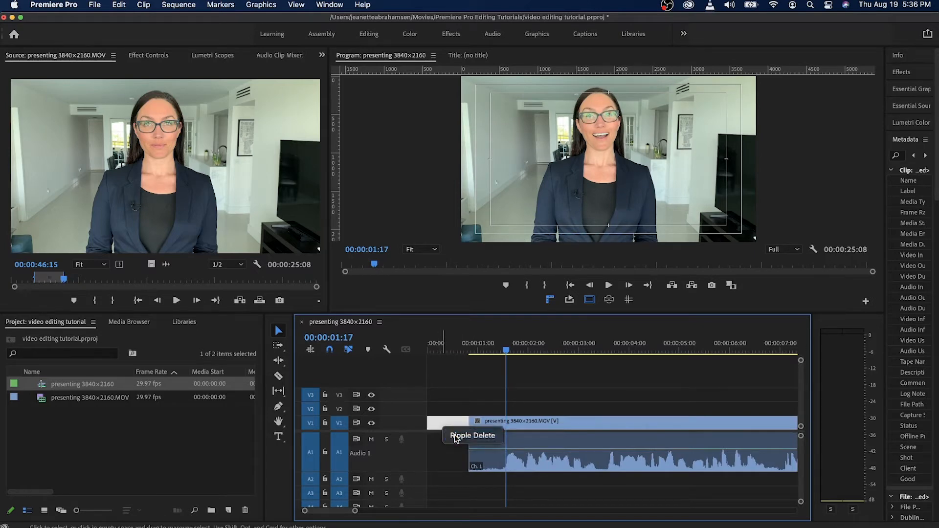
click(453, 435)
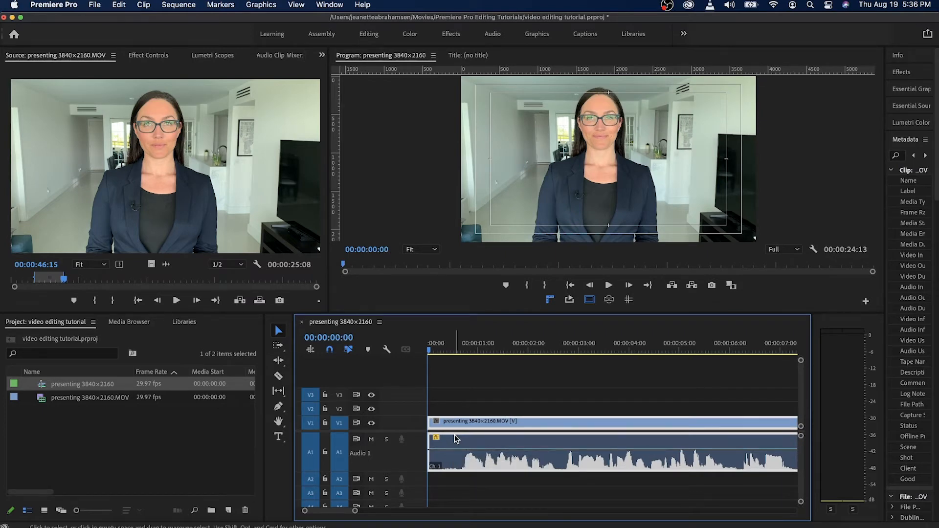
- Play the sequence's opening and its ending from about 00:00:22:18 for review, and return the playhead to 00:00:03:11
click(608, 286)
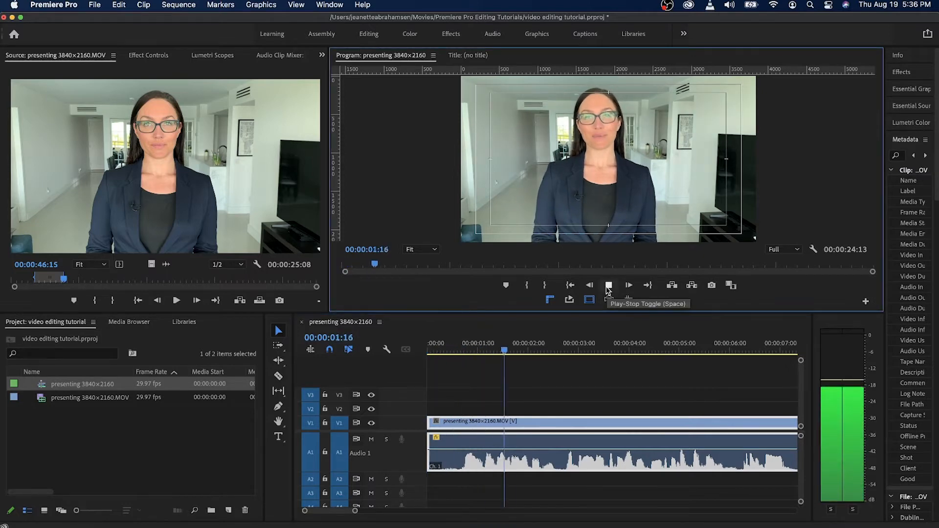
click(607, 286)
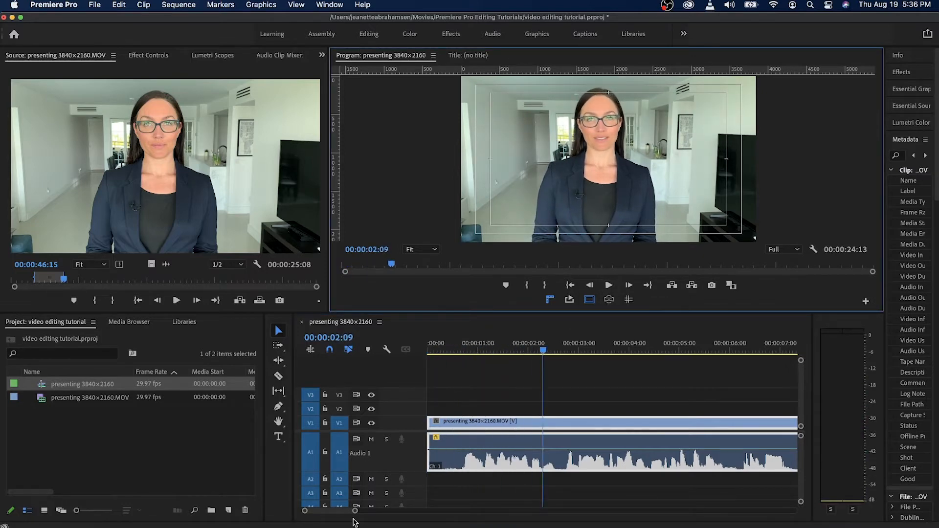
drag(356, 510, 390, 511)
click(500, 348)
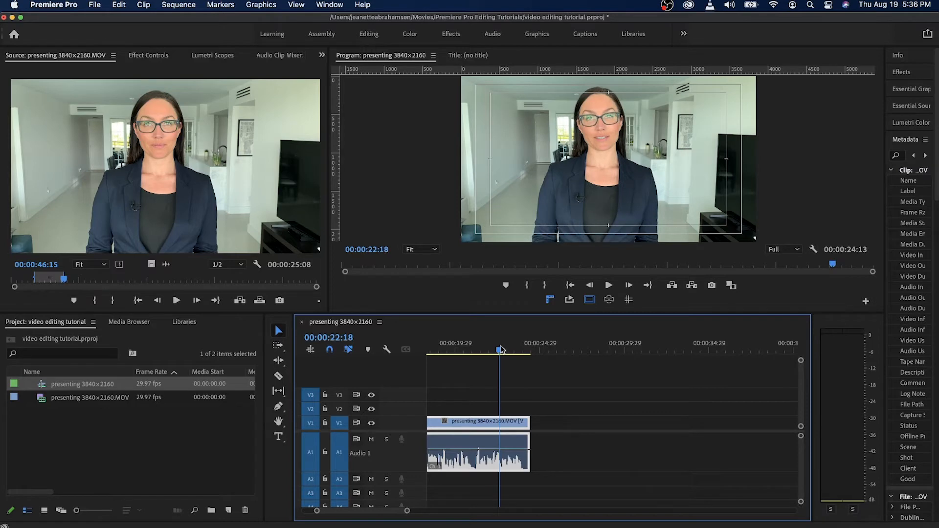
key(space)
key(space)
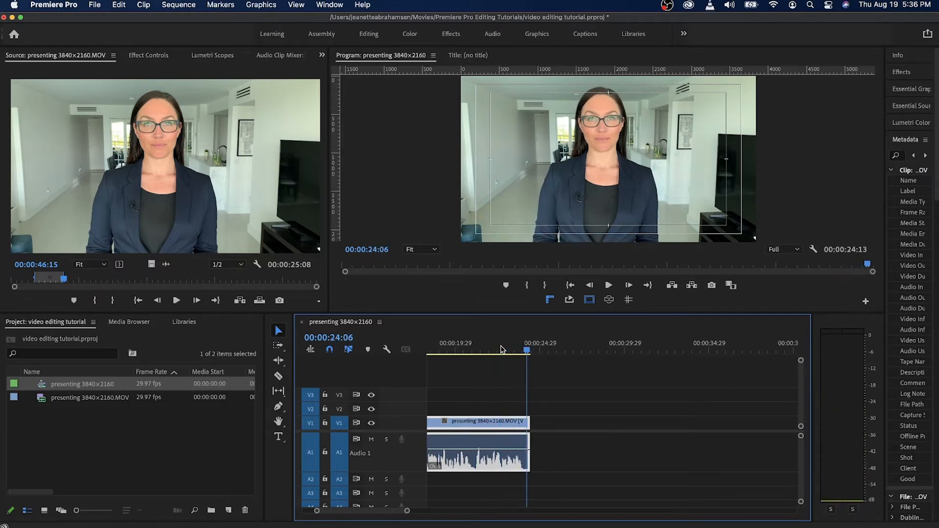
key(space)
key(space)
click(501, 349)
key(space)
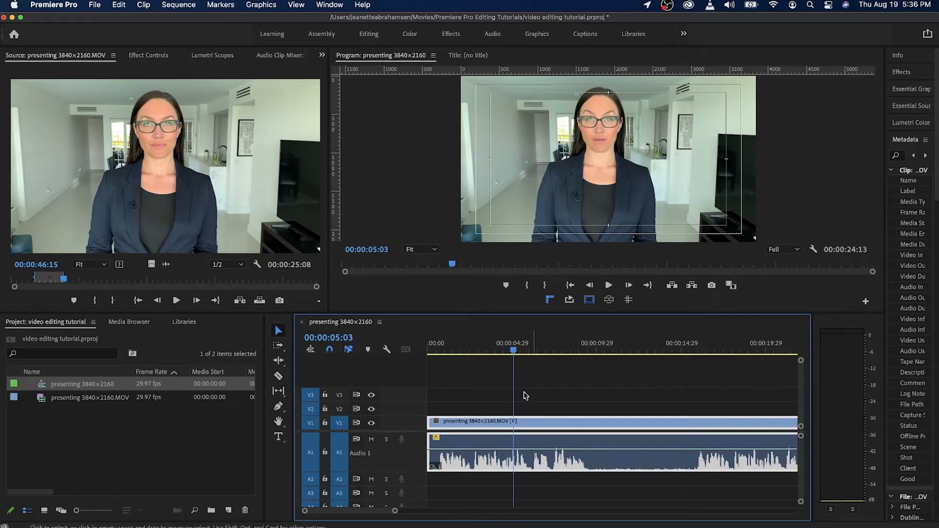
drag(489, 347, 486, 348)
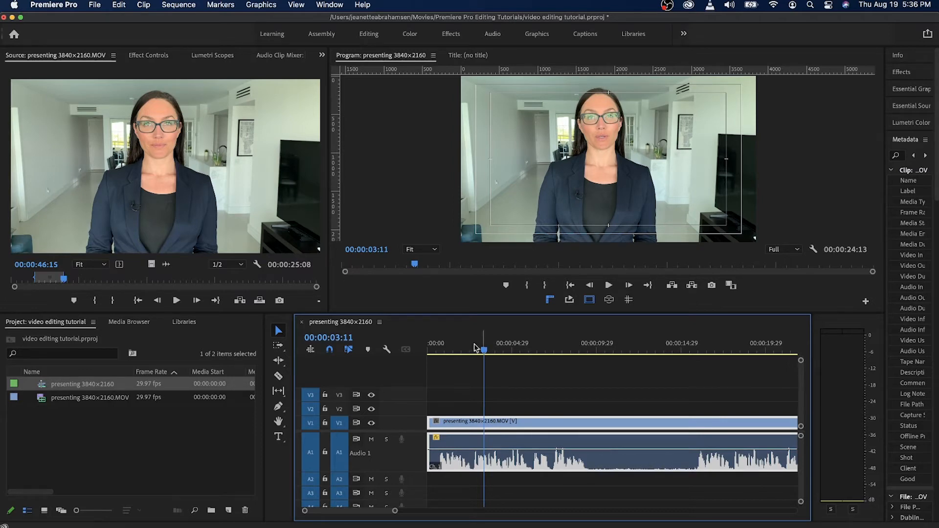
- Import the whole B-roll folder from the Premiere Pro Editing Tutorials folder into the project
click(95, 5)
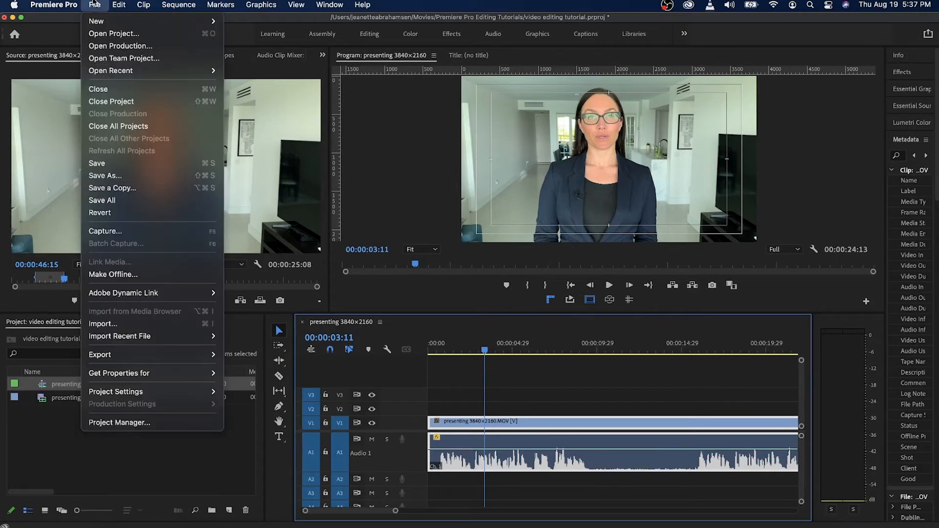
click(112, 323)
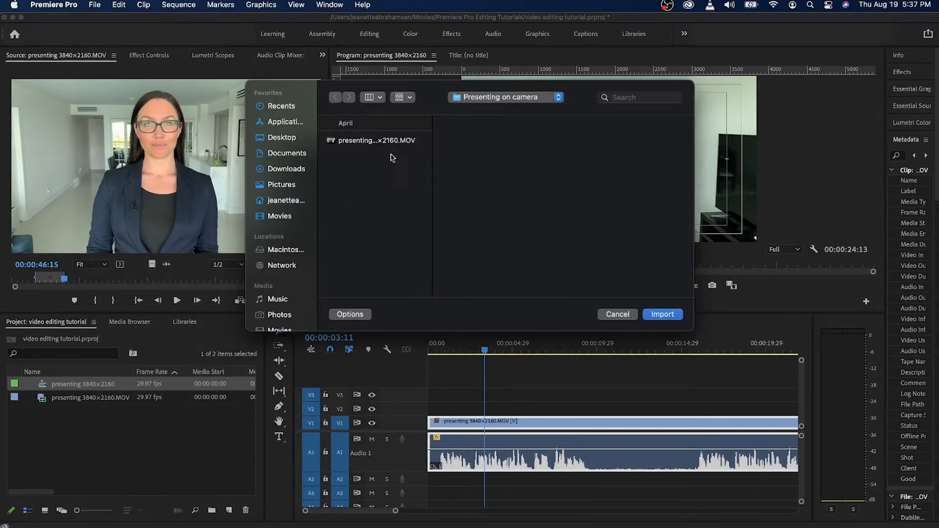
click(335, 97)
double_click(360, 174)
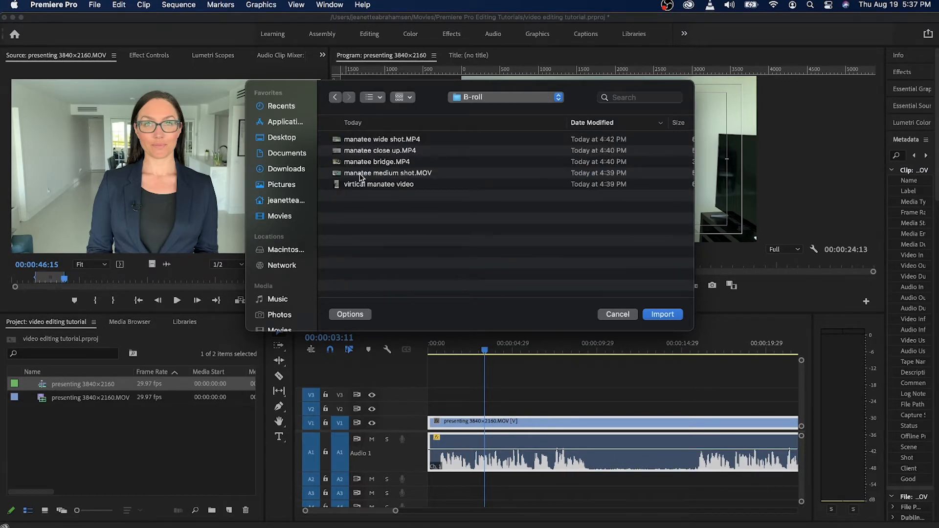
click(335, 97)
click(360, 174)
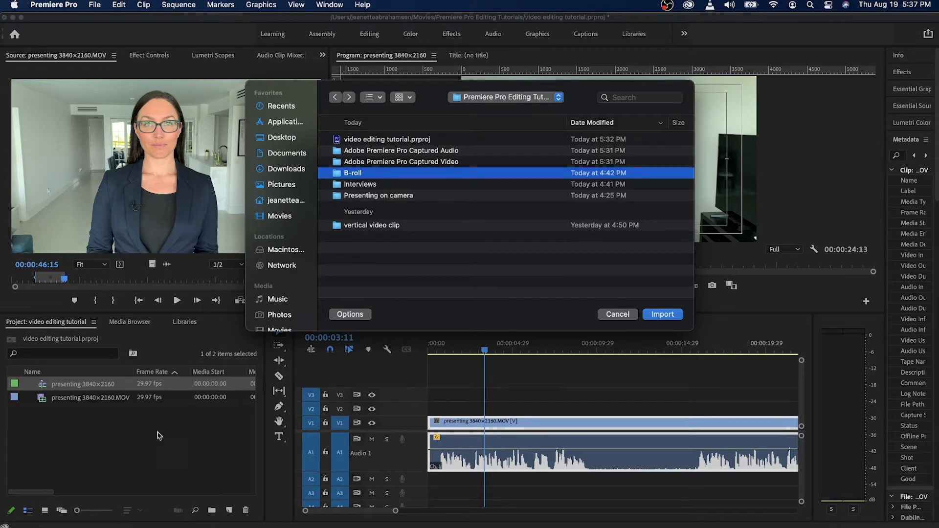
click(662, 314)
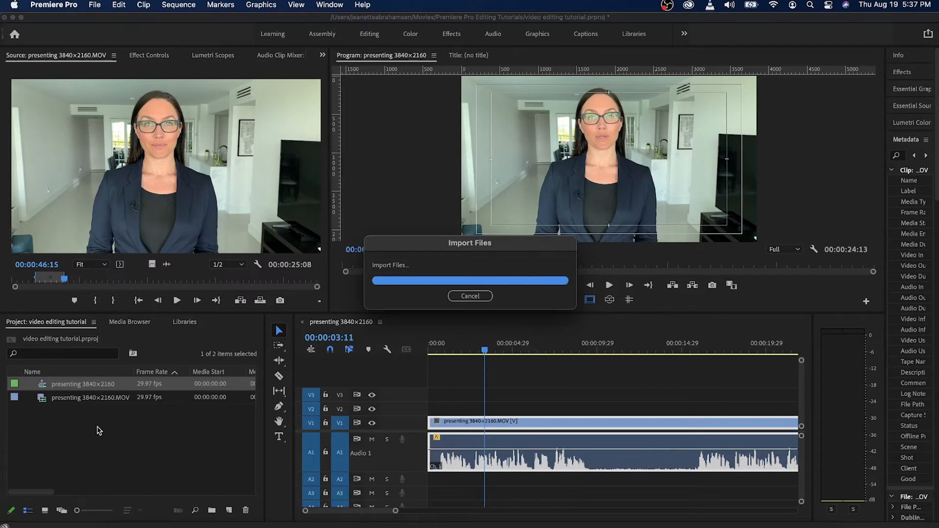
- Show the project items as thumbnails and open the B-roll bin
click(65, 379)
click(29, 383)
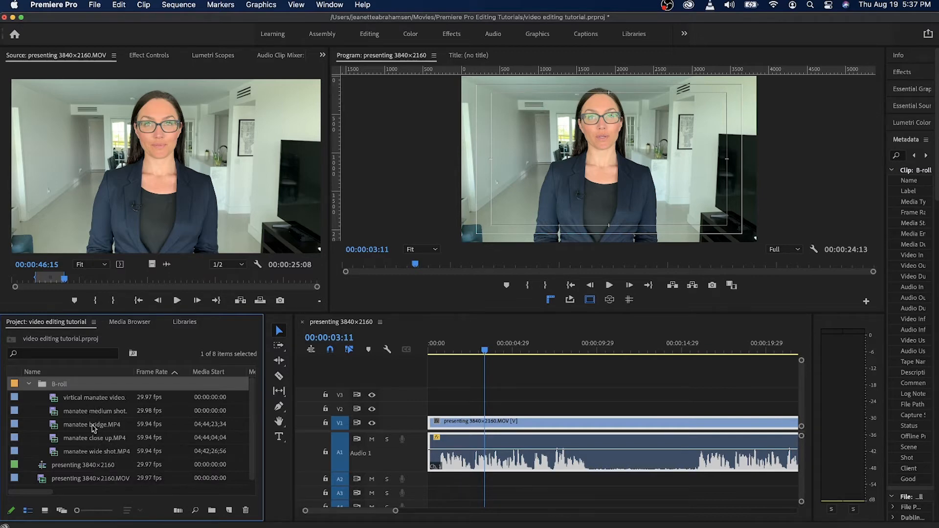
click(44, 511)
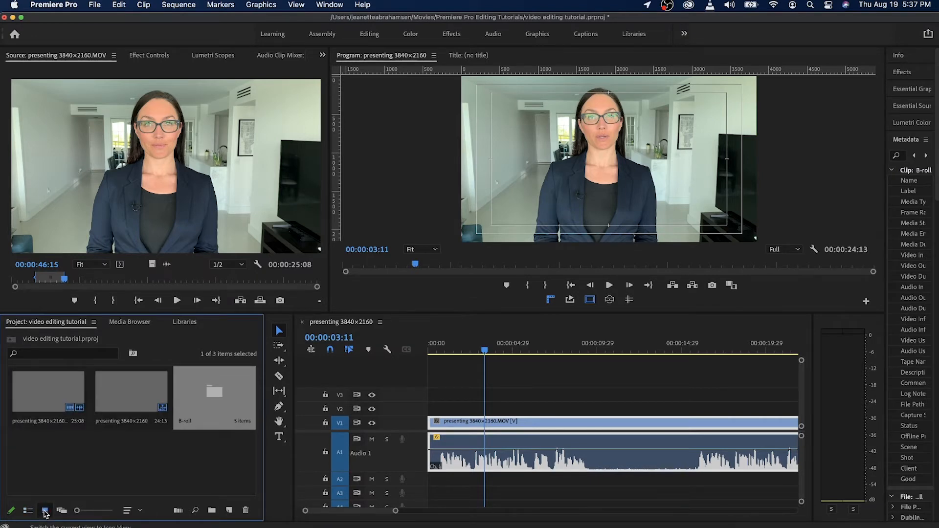
double_click(226, 391)
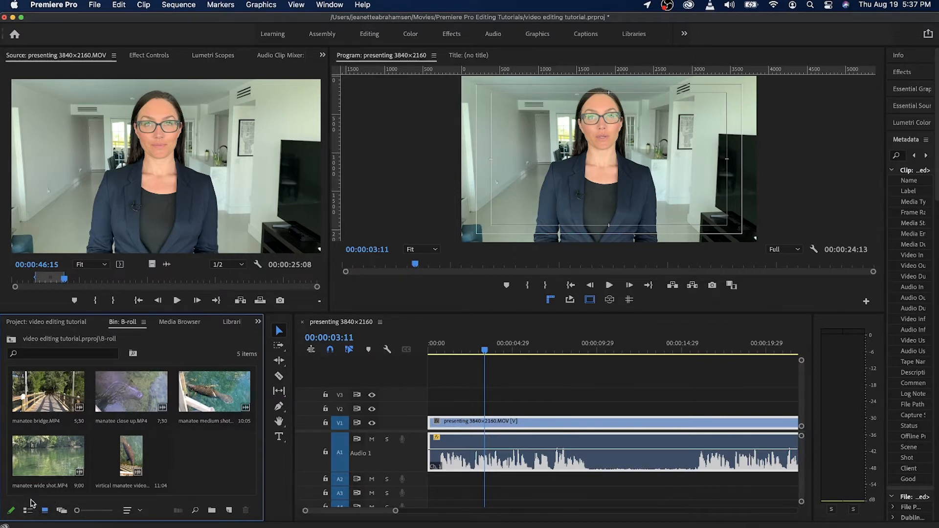
drag(91, 512, 73, 514)
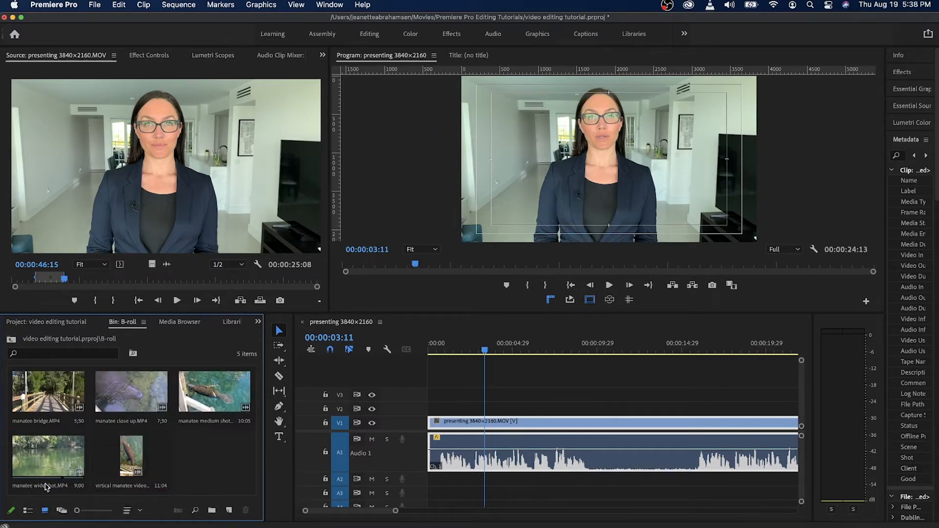
- Load manatee wide shot.MP4 for preview, rewind it to its first frame, and place it on V2 at about 00:00:04
double_click(47, 456)
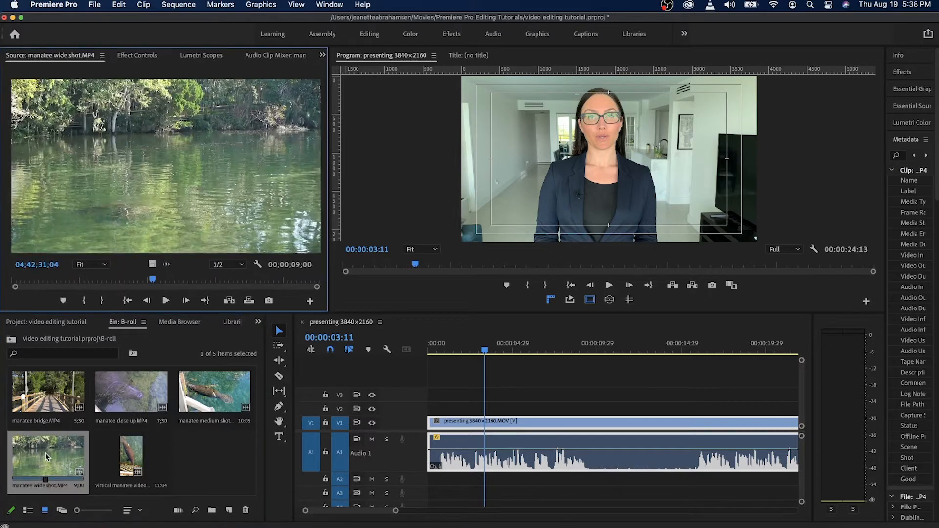
click(110, 318)
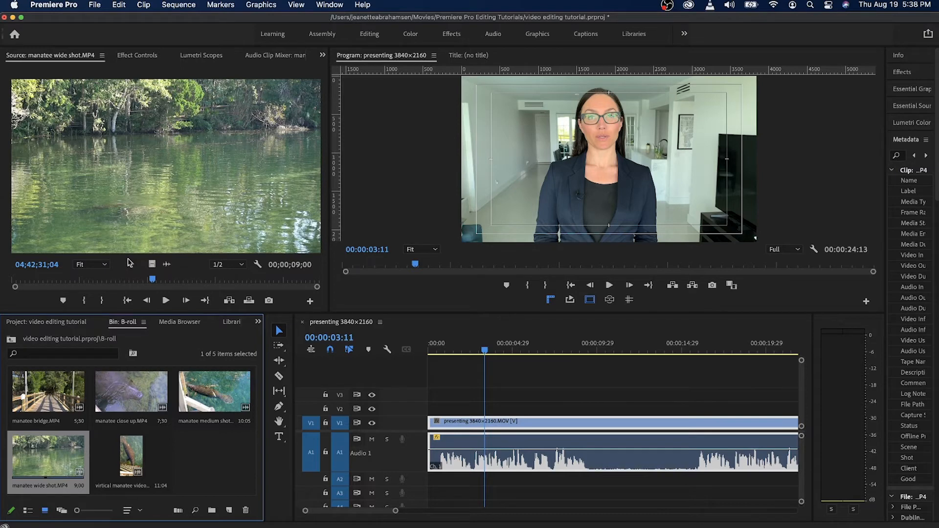
drag(152, 284, 10, 283)
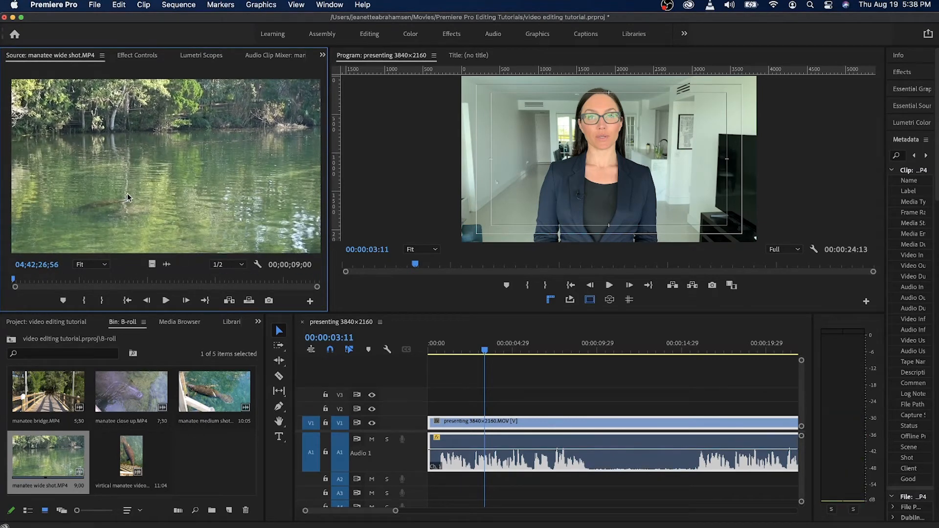
drag(127, 197, 499, 411)
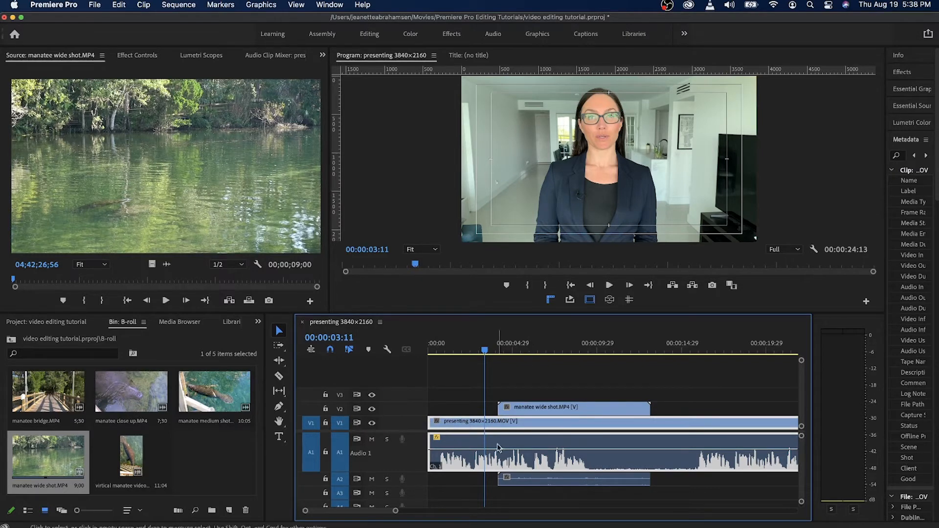
- Compare the picture at 00:00:05:13 with the presenter footage before the overlay, and review the frame size in the sequence settings
click(520, 348)
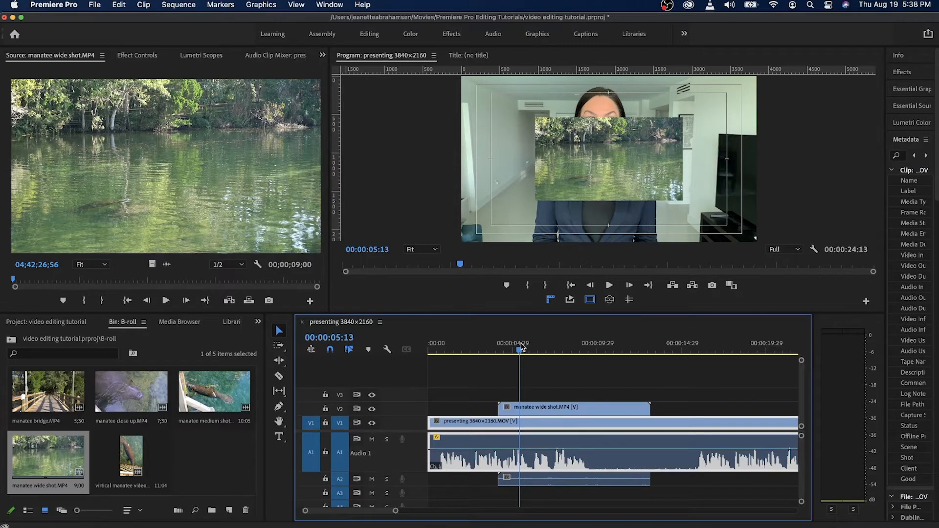
click(468, 344)
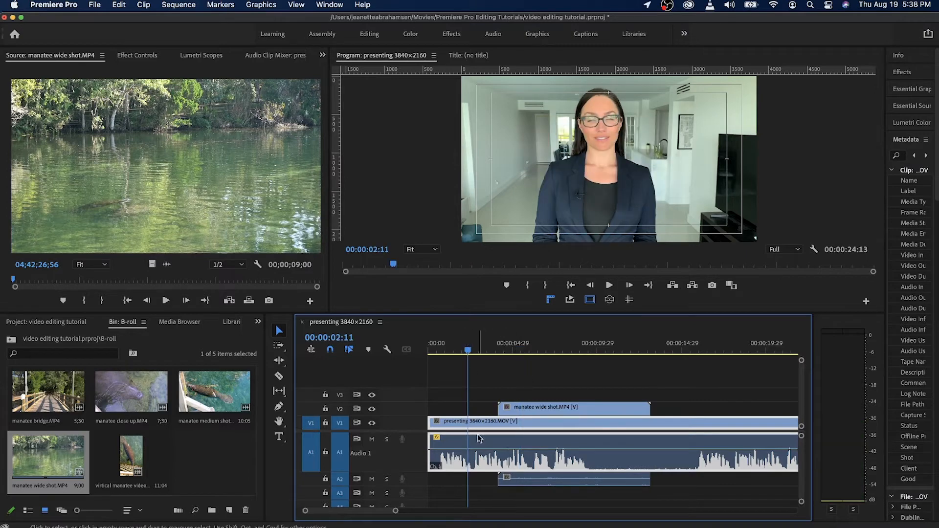
click(474, 349)
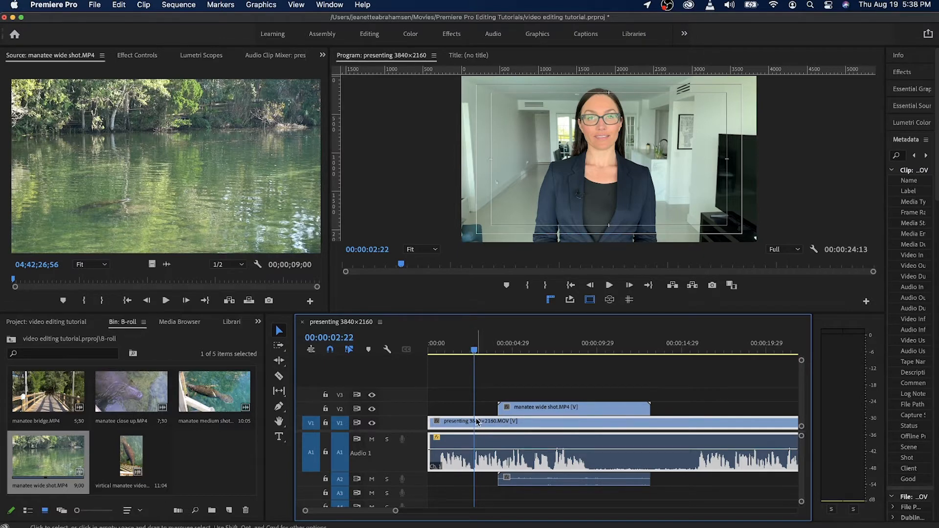
click(176, 5)
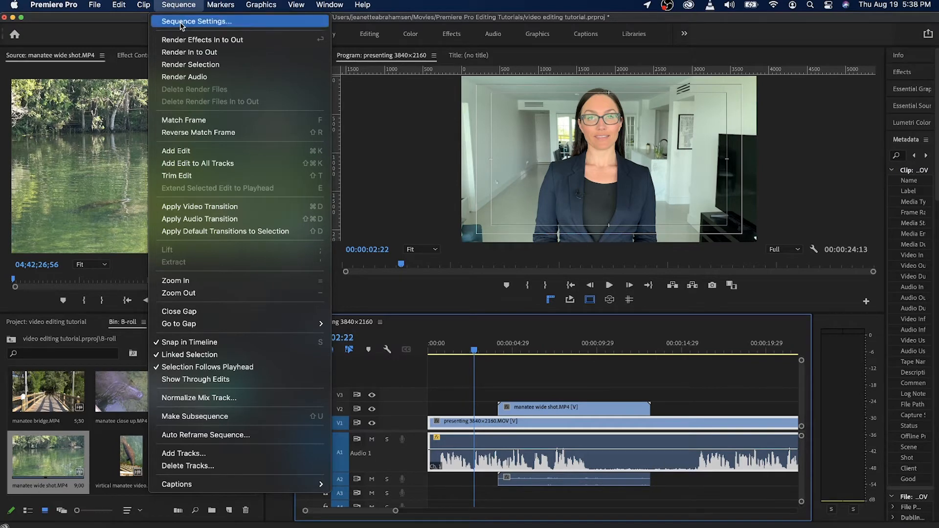
click(181, 21)
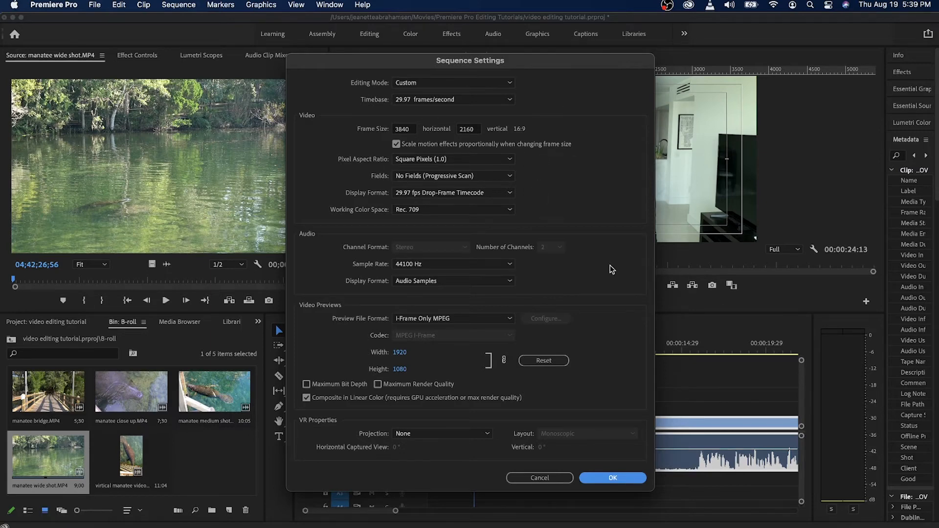
click(611, 479)
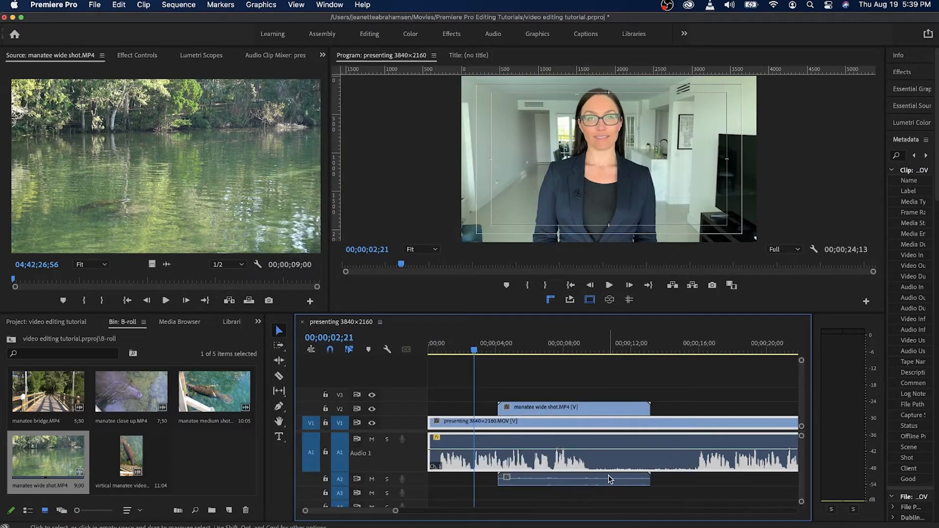
- Try enlarging the manatee wide shot directly in the program preview at 00;00;07;01 to fill the frame, and undo the scaling
click(548, 348)
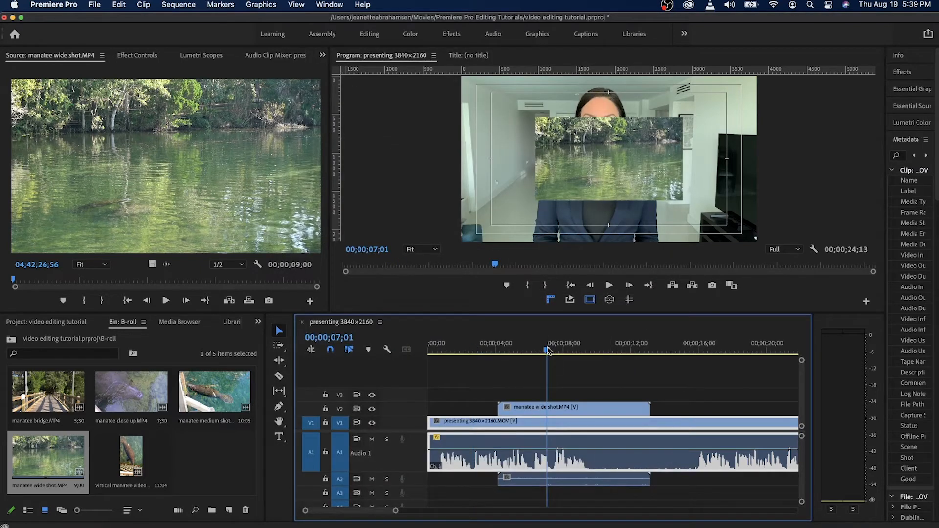
click(561, 407)
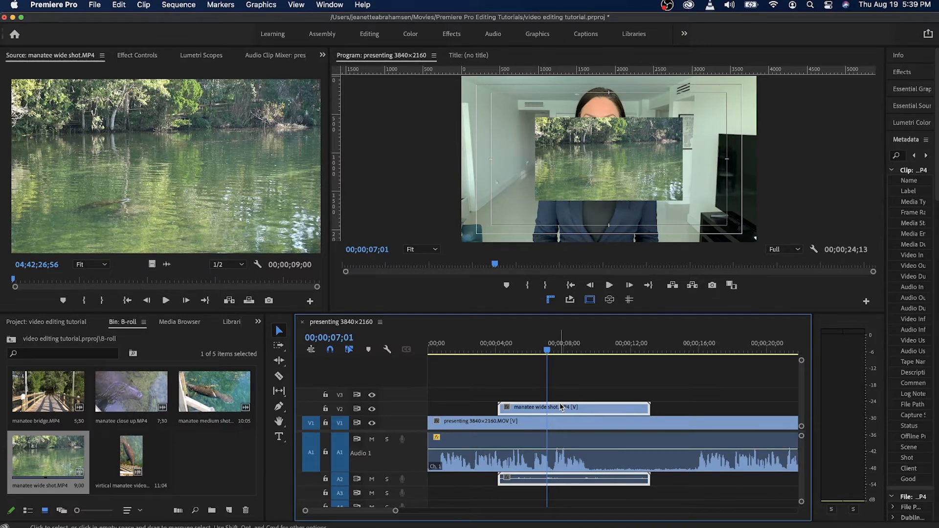
click(597, 158)
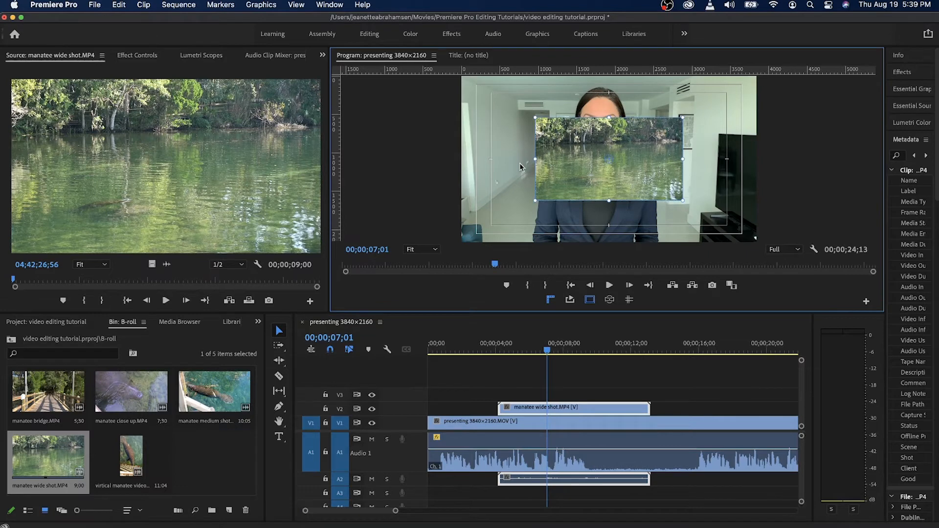
drag(535, 160, 460, 163)
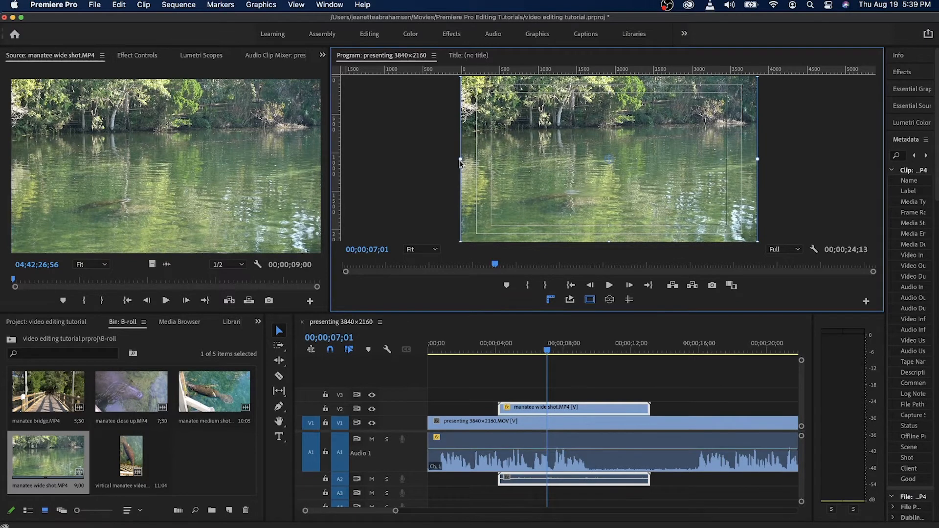
key(super+z)
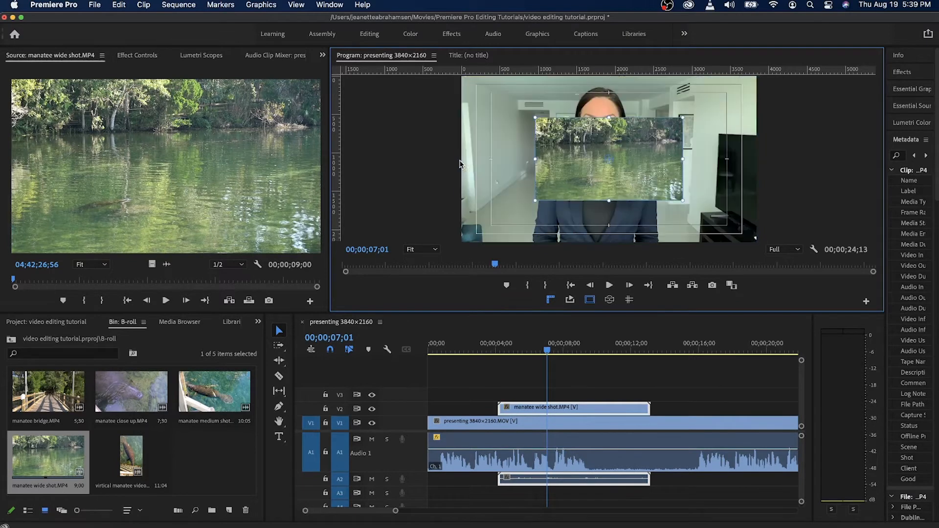
- Apply Set to Frame Size to manatee wide shot.MP4 on V2 and view the presenter footage at 00;00;03;16
right_click(586, 406)
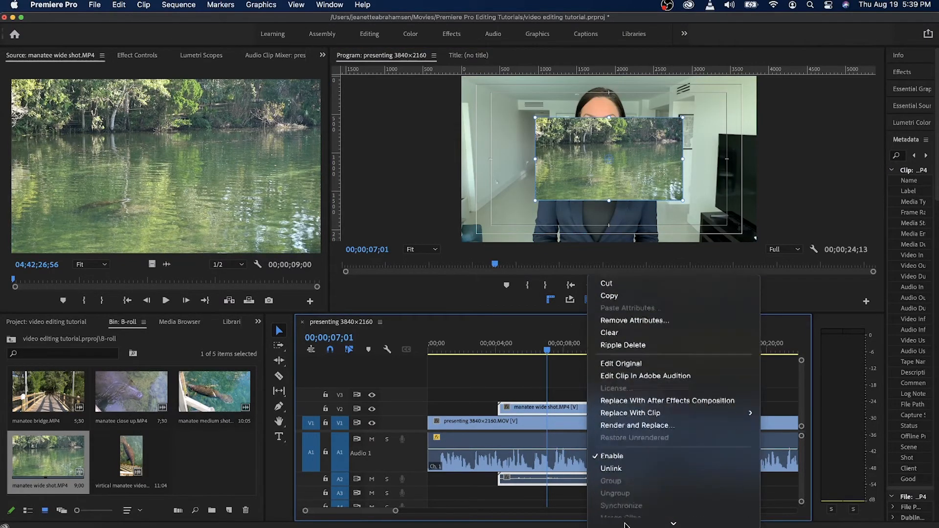
mouse_move(624, 525)
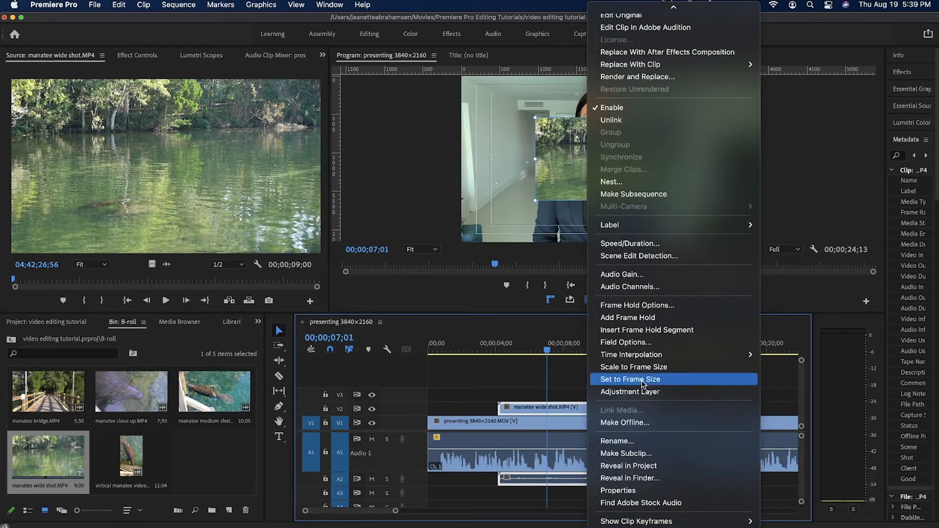
click(636, 380)
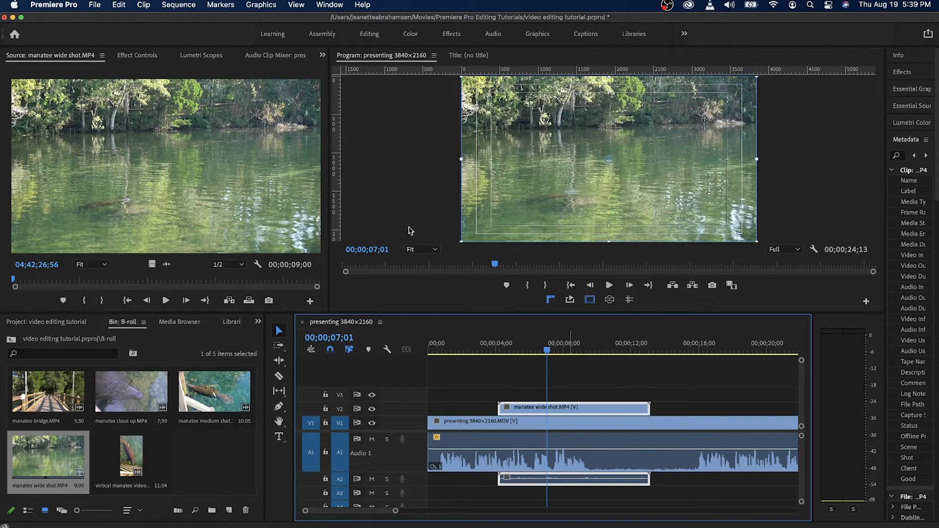
click(488, 343)
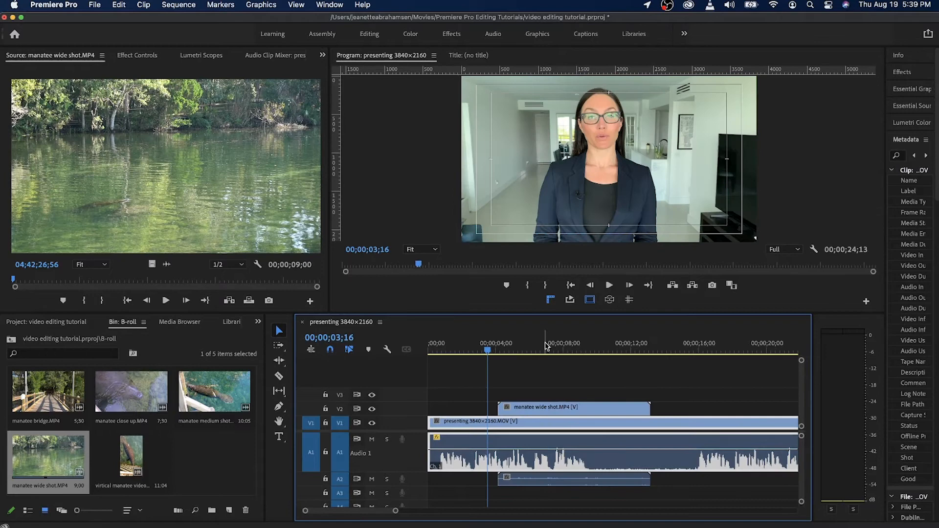
- Trim the end of the wide shot on V2 back to just before 00;00;06;26 and view it at 00;00;04;12
click(545, 346)
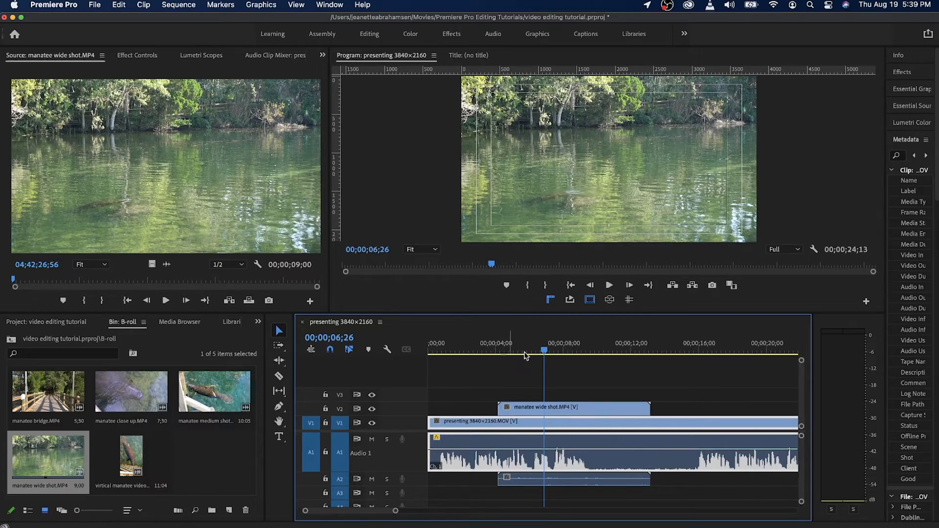
drag(648, 401, 535, 400)
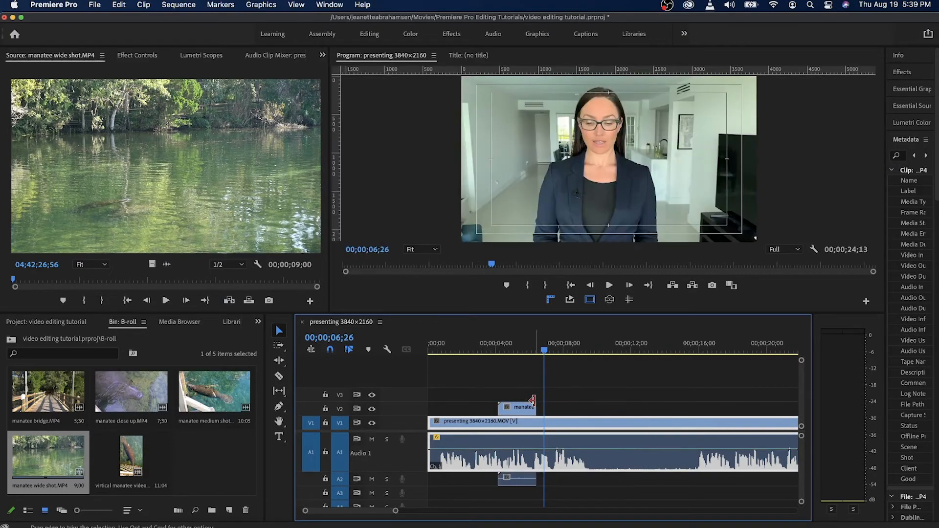
click(503, 344)
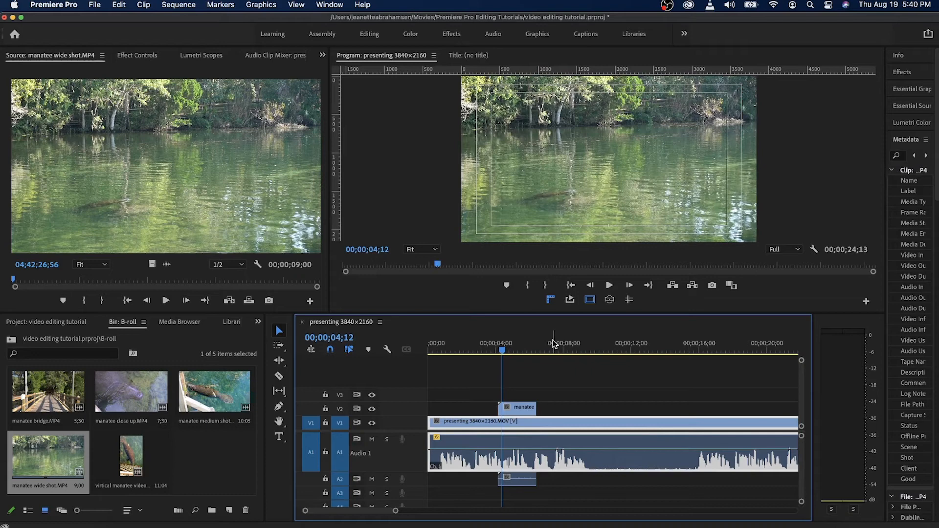
- Place manatee medium shot.MOV directly after the wide shot on V2, trim it to about three seconds, and scrub its source footage
double_click(218, 393)
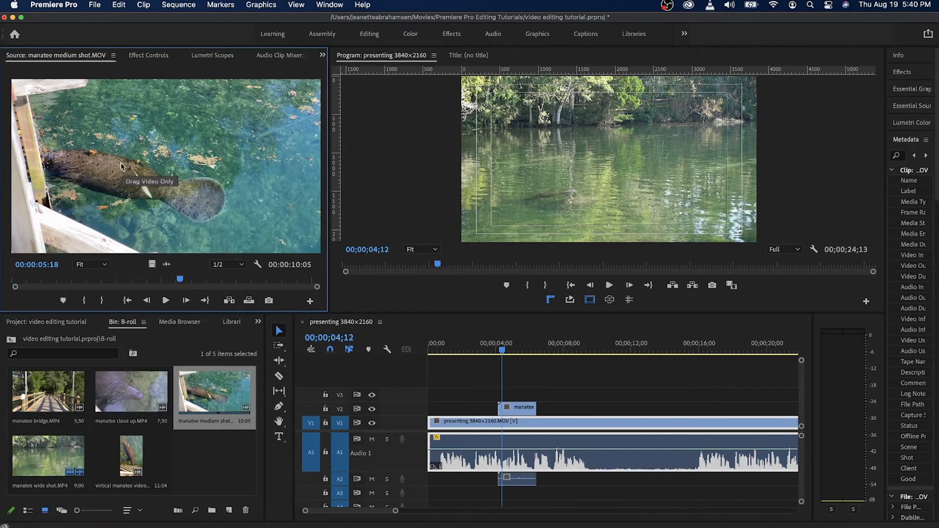
drag(119, 165, 541, 406)
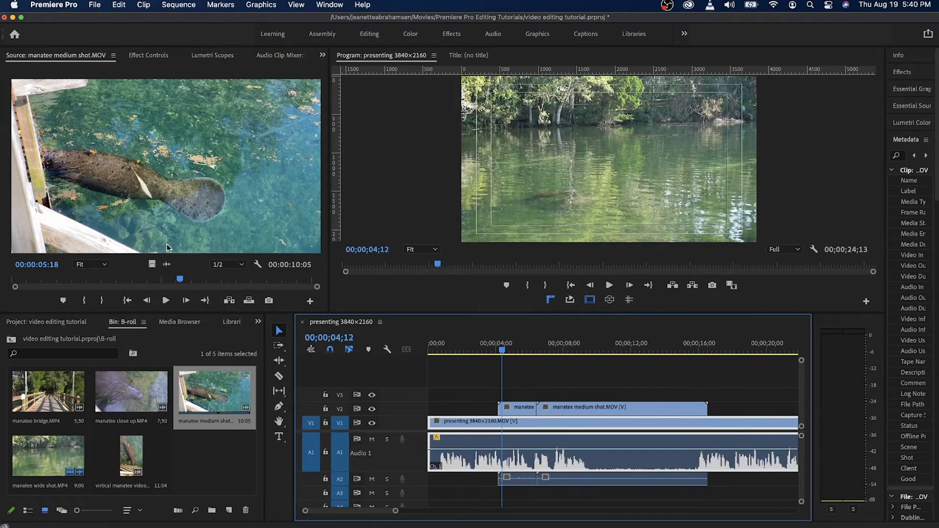
drag(706, 407, 589, 407)
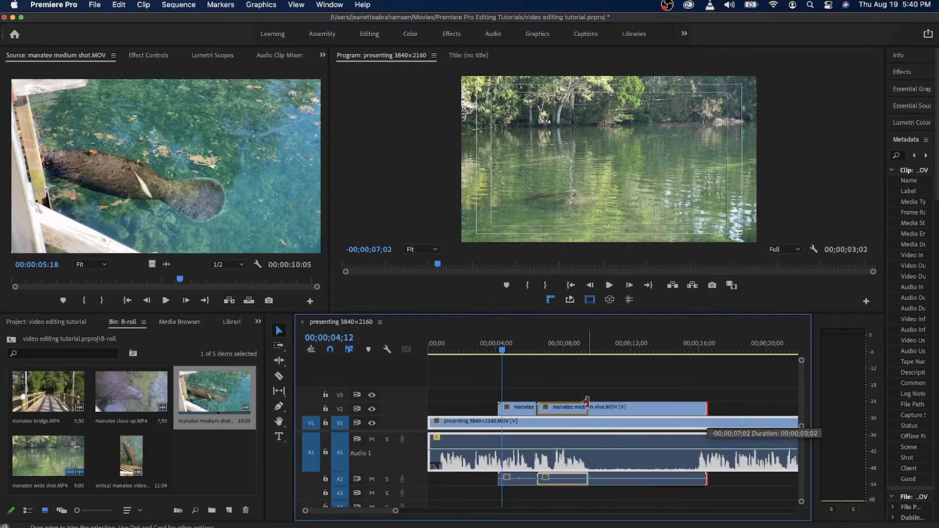
drag(17, 280, 210, 282)
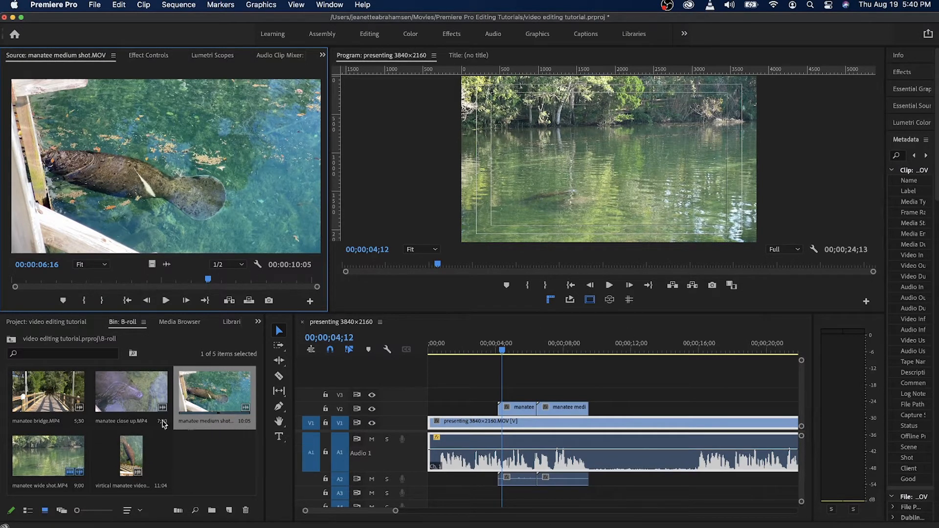
- Place manatee close up.MP4 directly after the medium shot on V2 and trim its end to about 00;00;13;00
click(130, 388)
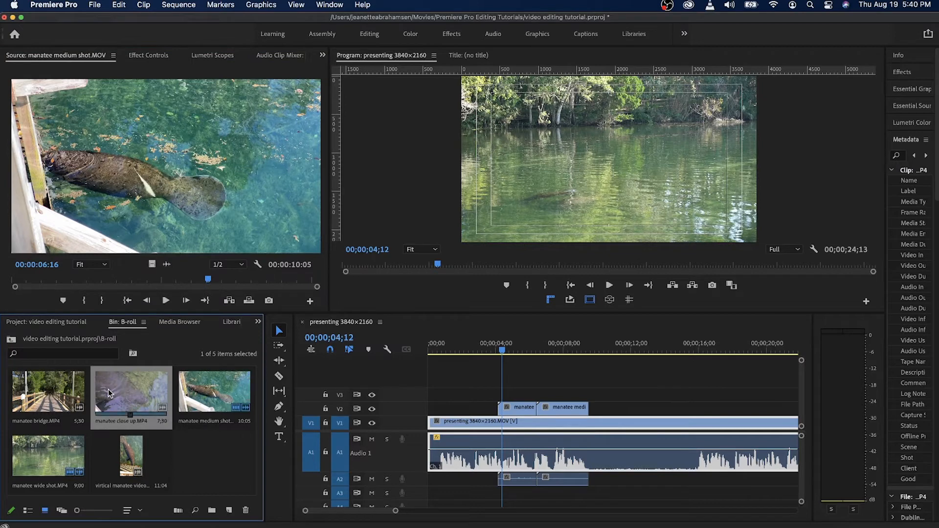
drag(108, 393, 591, 408)
drag(715, 407, 646, 402)
- Go to 00;00;10;21 and scale the manatee close-up clip to fill the frame
mouse_move(597, 348)
mouse_down()
mouse_move(624, 348)
mouse_move(579, 346)
mouse_move(609, 349)
mouse_up()
right_click(618, 413)
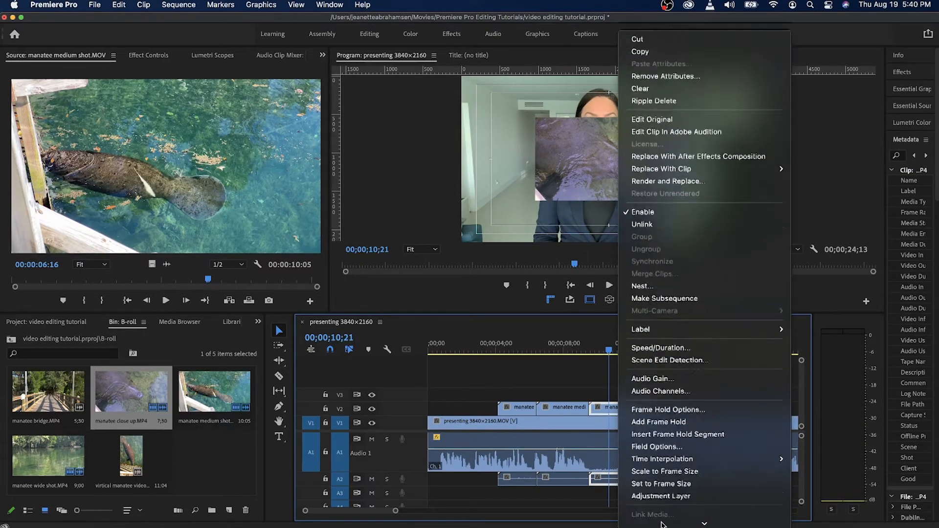
click(660, 443)
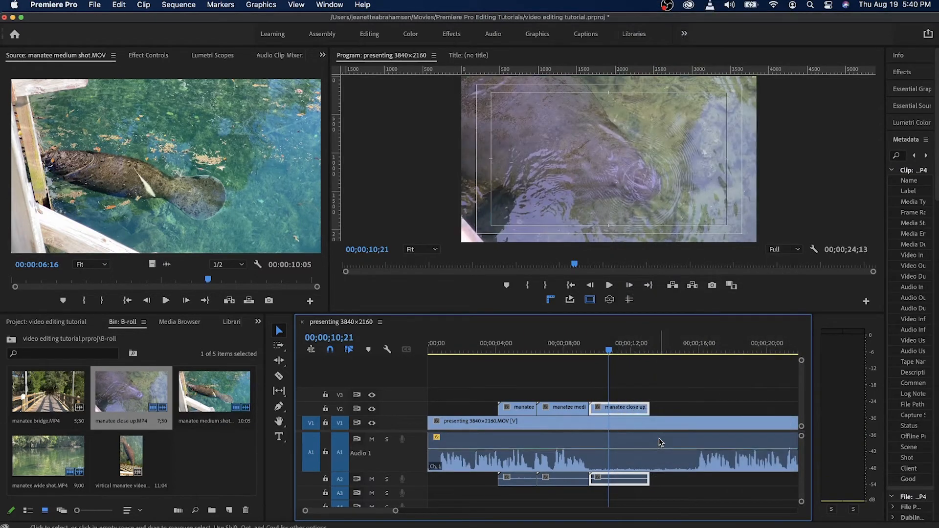
- Preview the three manatee clips on V2 between 00;00;05;03 and 00;00;12;15
click(513, 344)
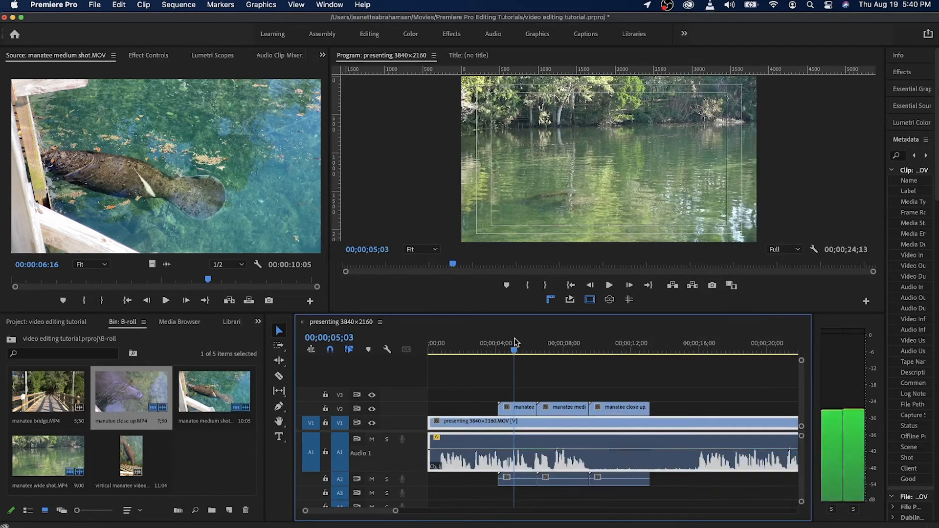
click(558, 345)
click(621, 347)
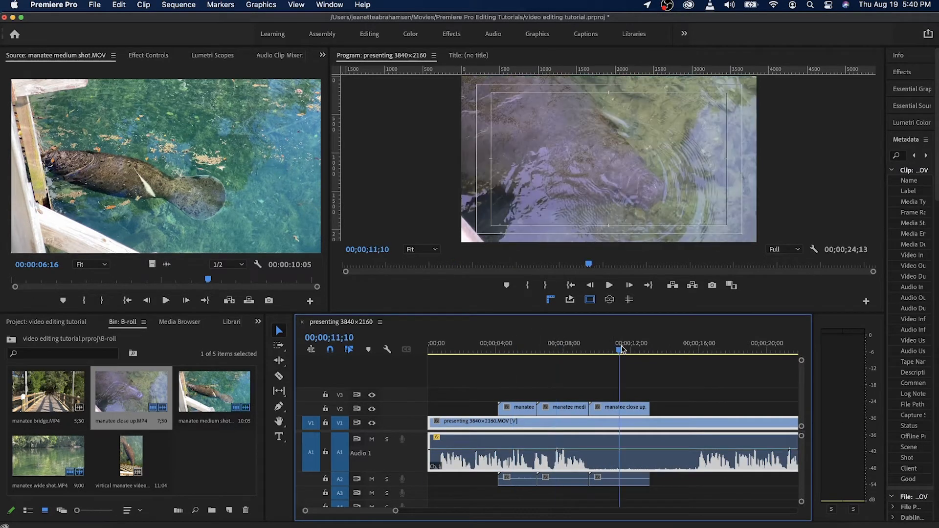
click(641, 346)
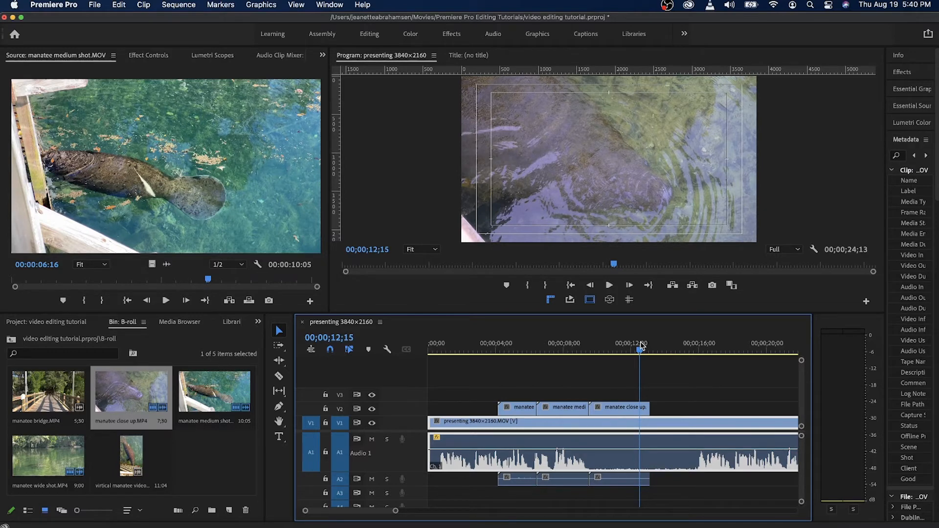
- Place virtical manatee video.MOV on V2 at 00;00;14;17, after the gap following the close-up
drag(640, 346, 674, 343)
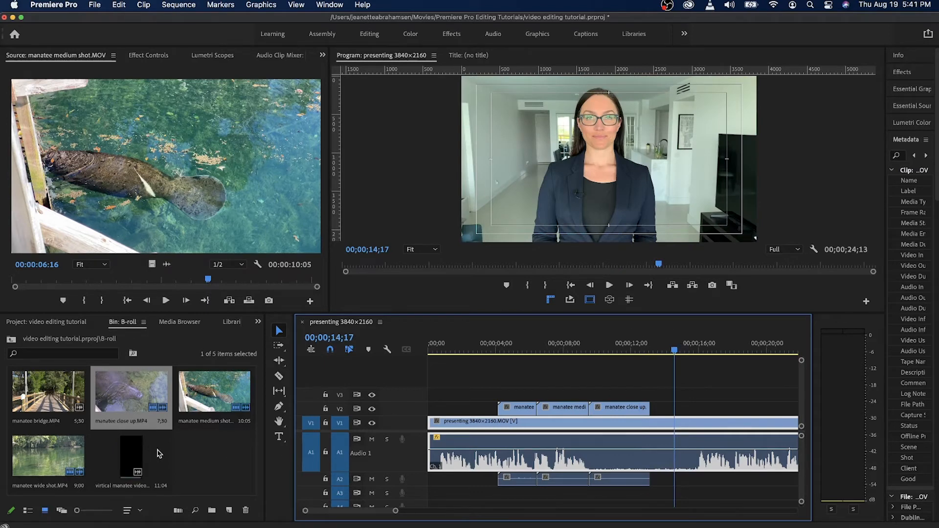
double_click(159, 453)
click(607, 314)
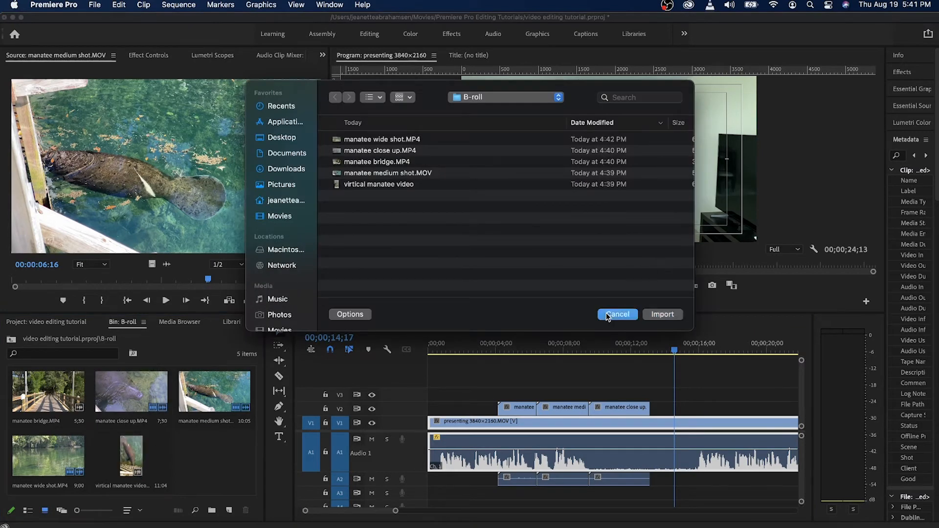
drag(131, 452, 678, 408)
- Go to 00;00;16;19 and scale the vertical manatee clip to the frame size
click(709, 344)
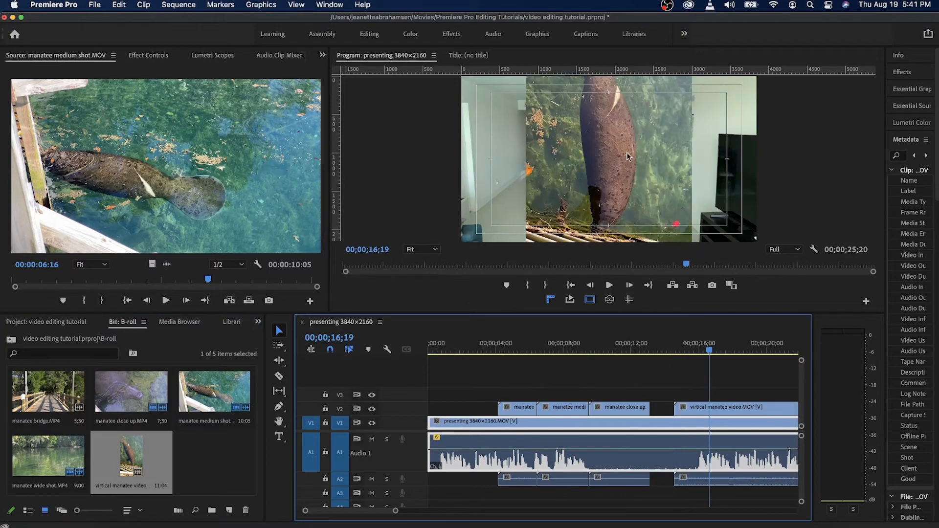
right_click(733, 409)
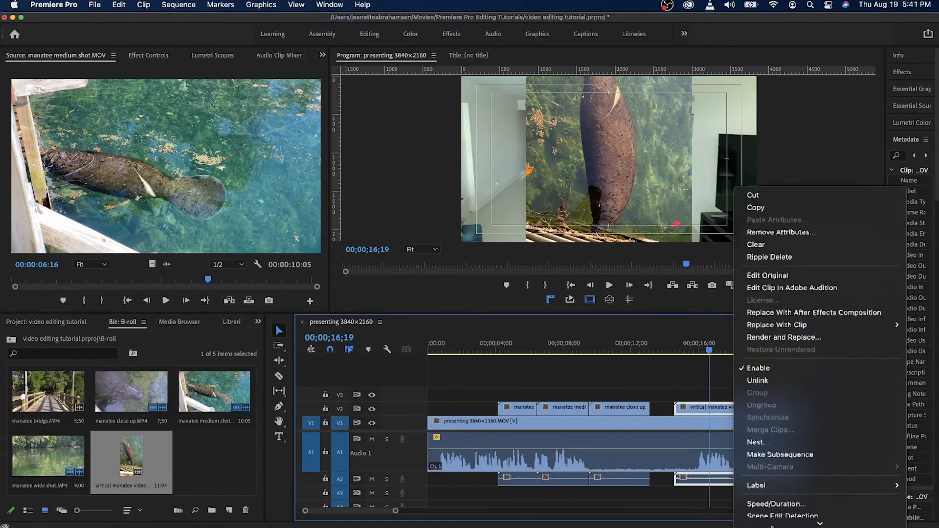
click(774, 410)
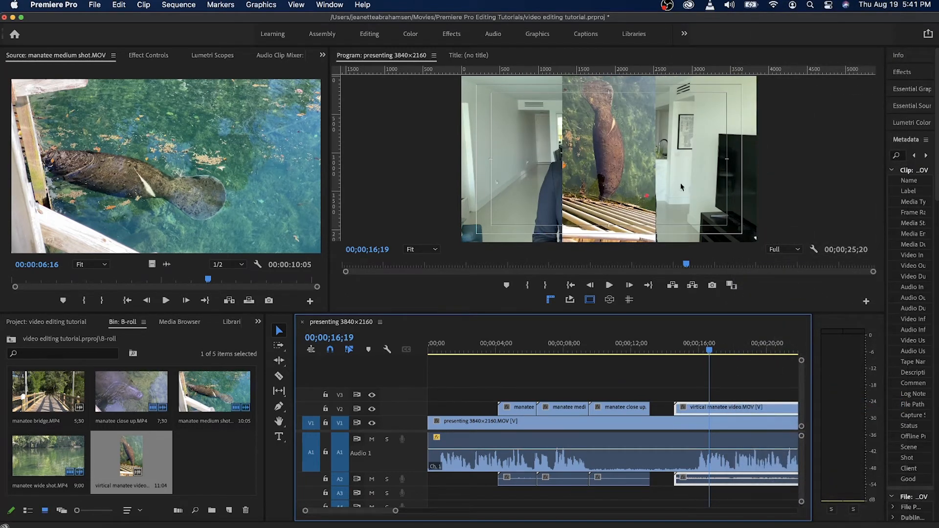
- Try enlarging the vertical manatee clip to the full frame width and shifting it upward, and undo both changes
click(609, 158)
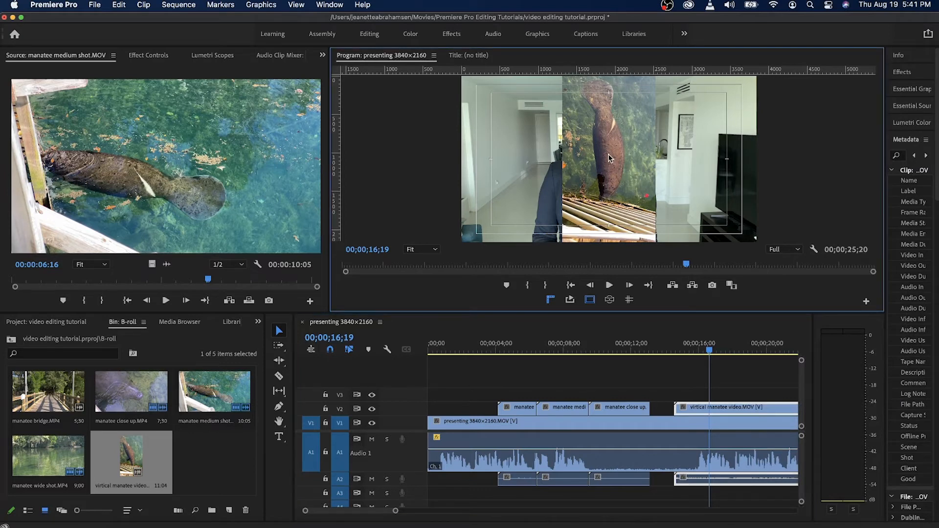
click(609, 157)
drag(562, 160, 456, 162)
drag(459, 163, 458, 163)
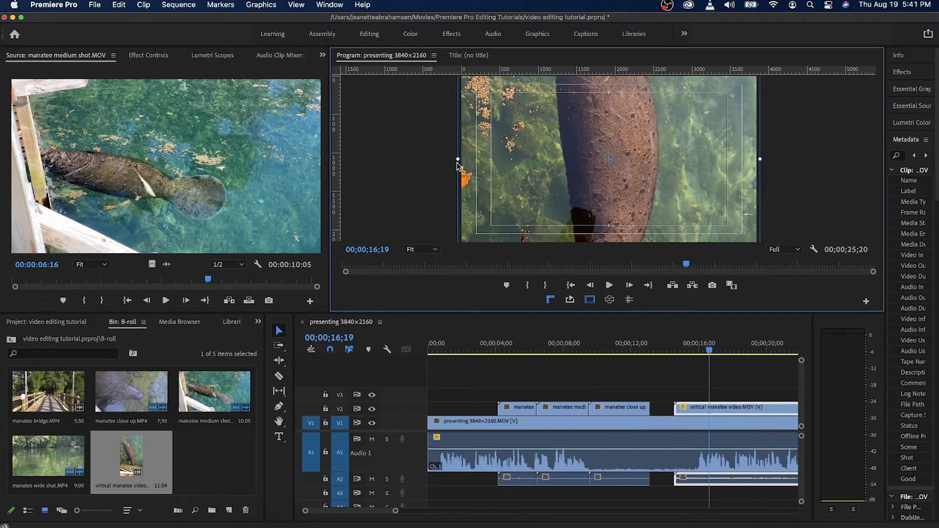
drag(704, 176, 704, 117)
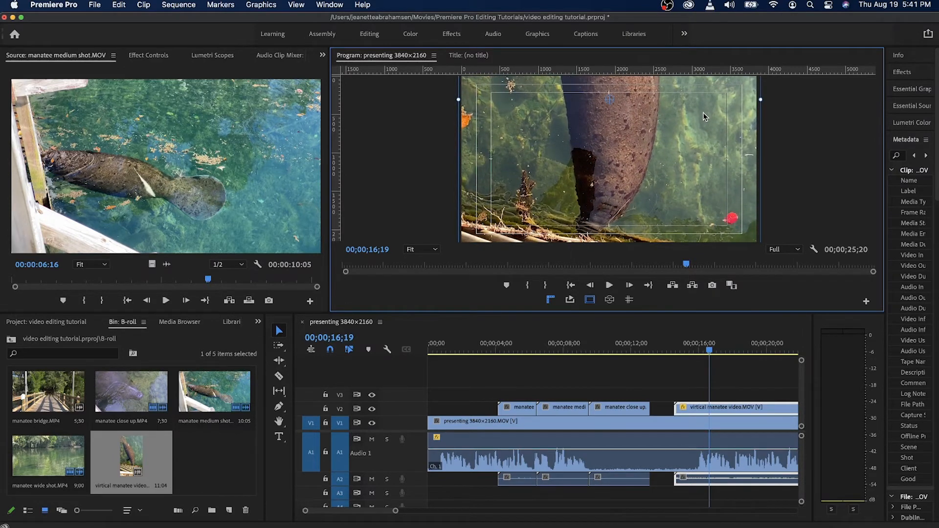
key(super+z)
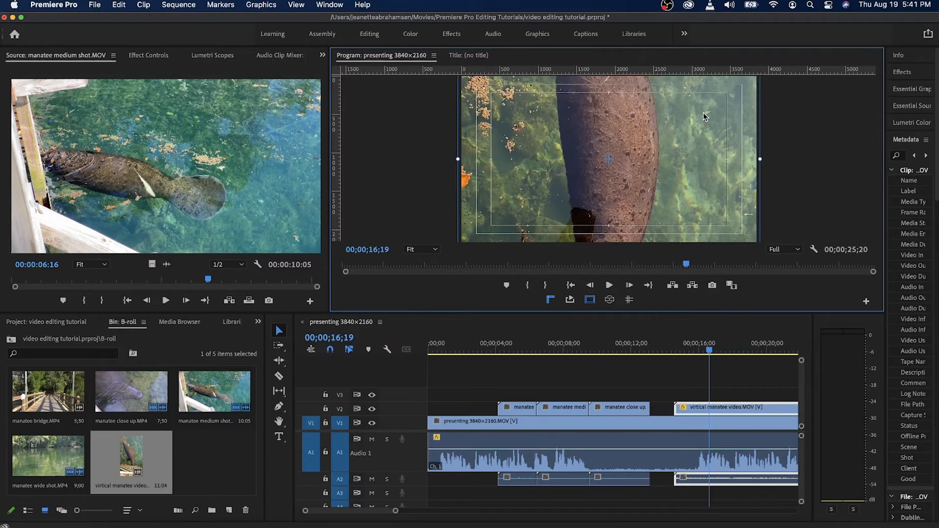
key(super+z)
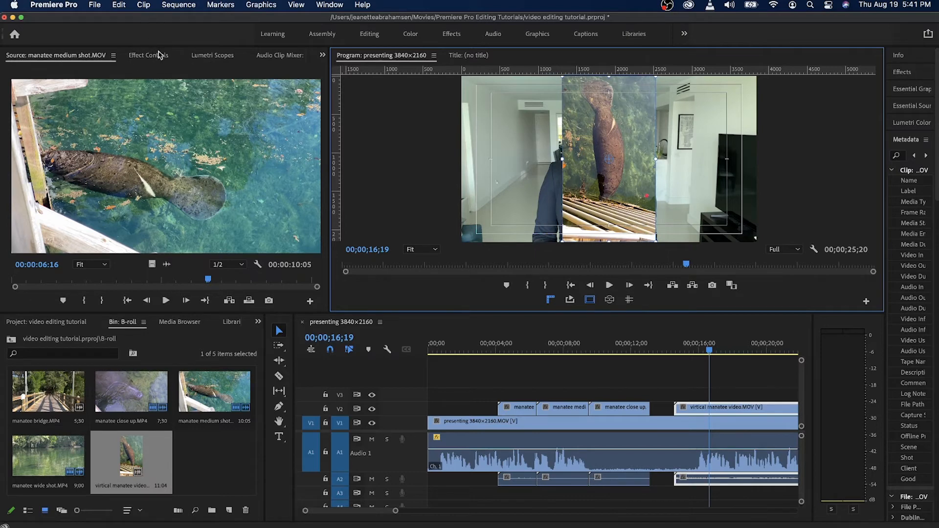
- Rotate the vertical manatee clip to -90° and enlarge it to a scale of about 180.4 to fill the frame
click(156, 56)
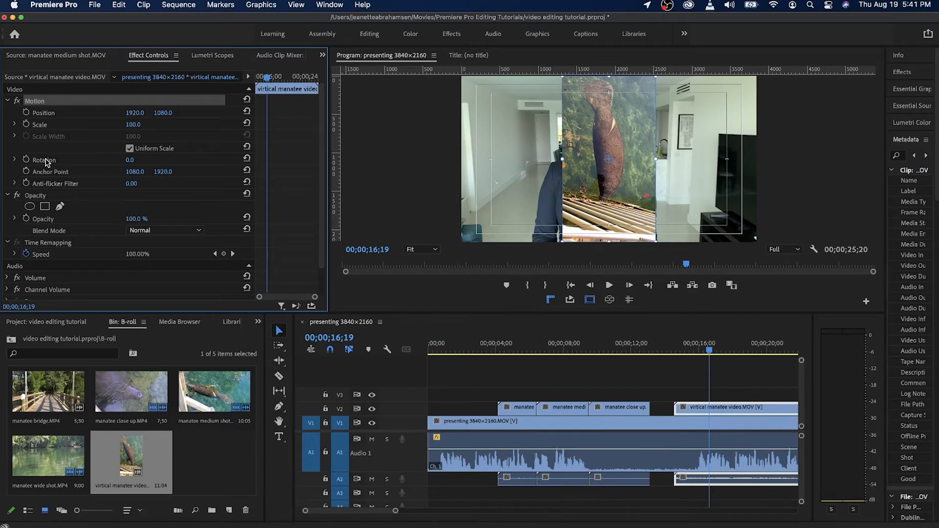
drag(130, 160, 86, 160)
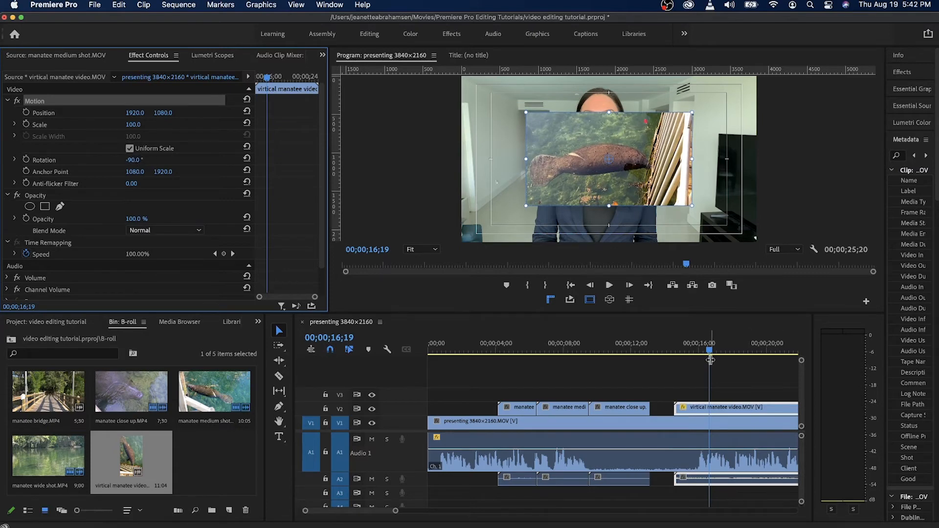
drag(525, 208, 460, 229)
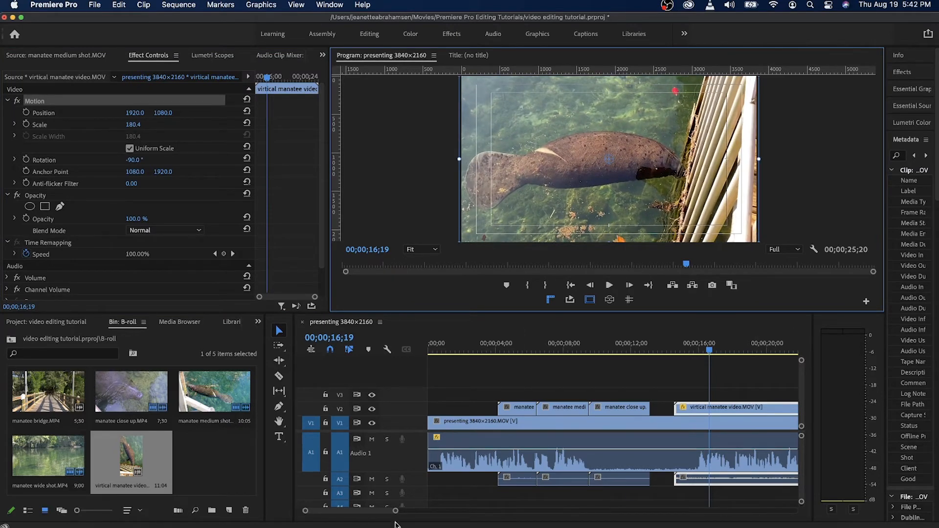
- Trim the rotated manatee clip to about three seconds and move it directly after the close-up on V2
drag(395, 511, 421, 512)
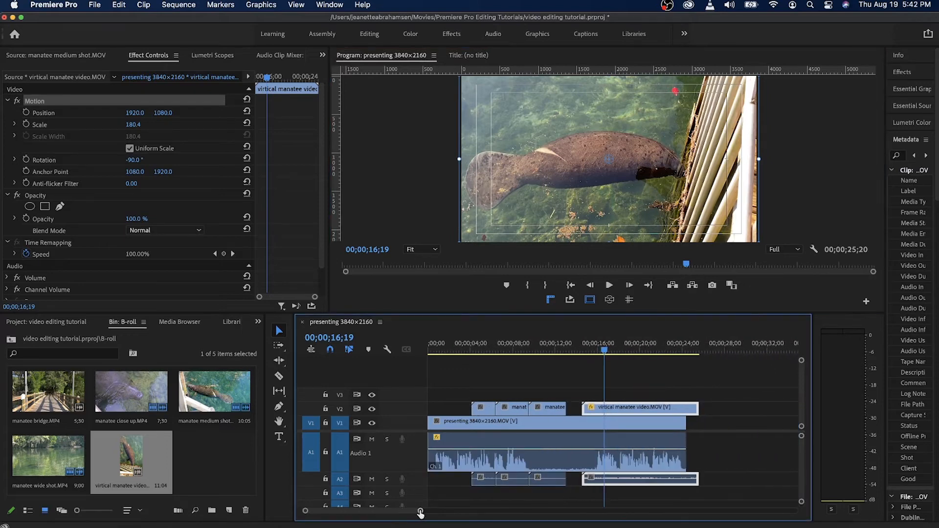
drag(697, 407, 589, 410)
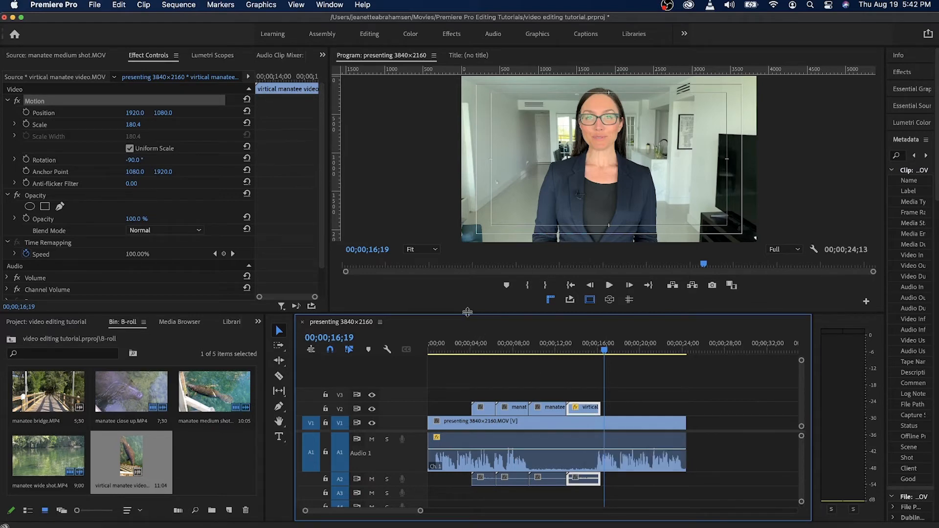
- Make the timeline area taller, go to 00;00;06;27, and mute the A1 presenter audio track
drag(467, 310, 467, 282)
click(500, 314)
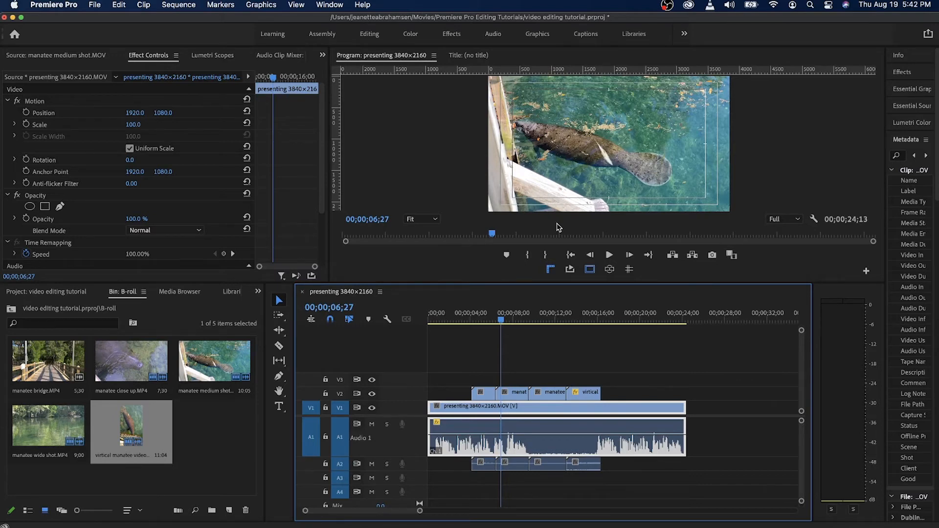
click(371, 425)
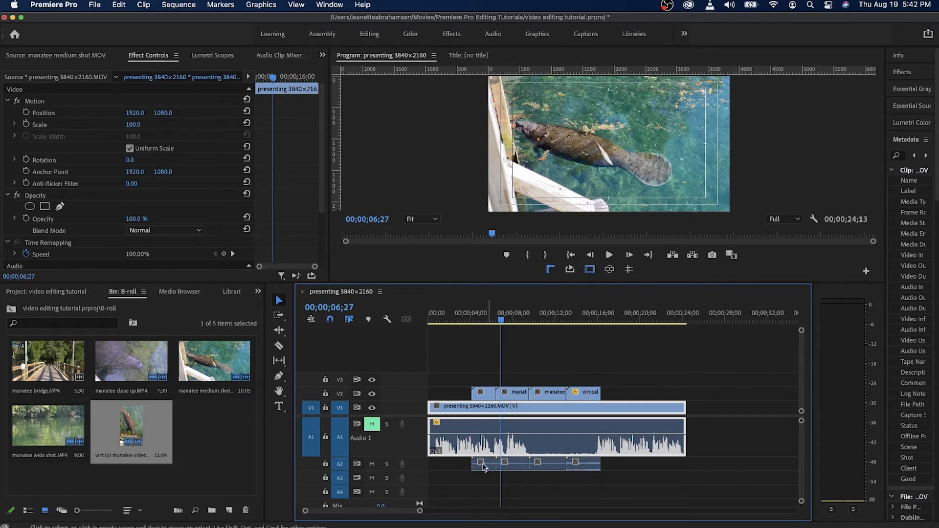
shift+click(338, 464)
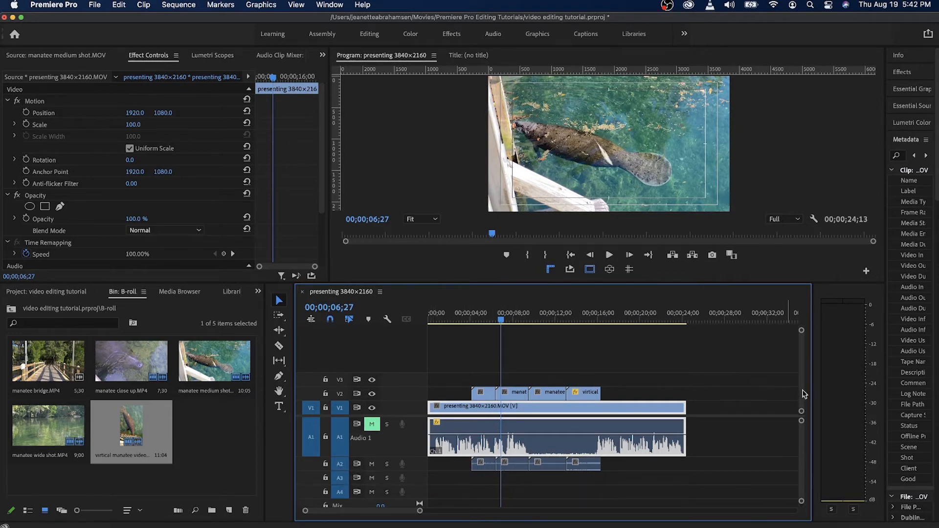
- Play parts of the B-roll section on the timeline to check its audio with the presenter track muted
key(space)
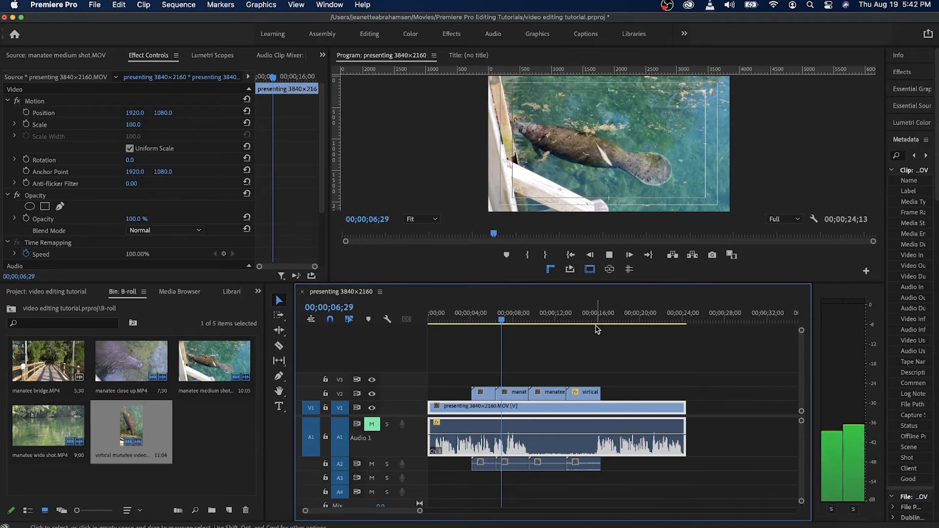
click(477, 317)
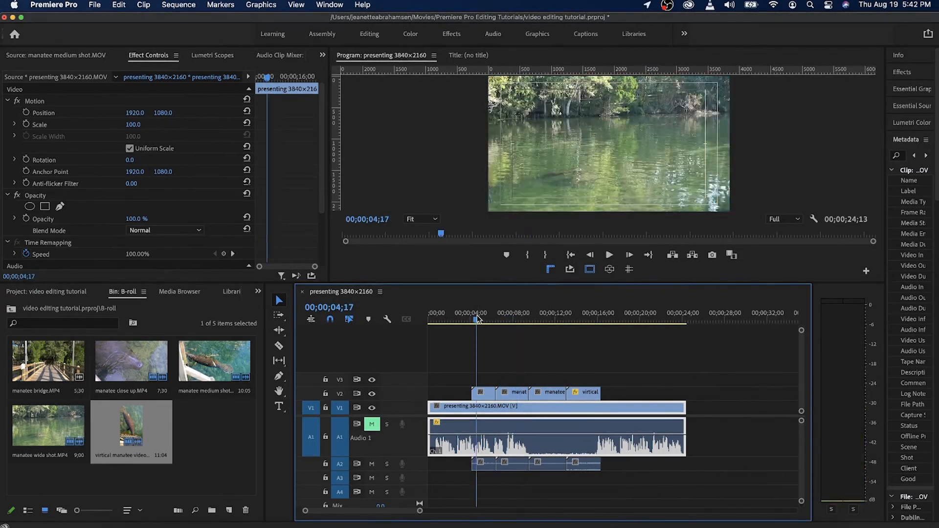
mouse_move(582, 317)
mouse_down()
mouse_move(555, 319)
mouse_move(588, 315)
mouse_up()
key(space)
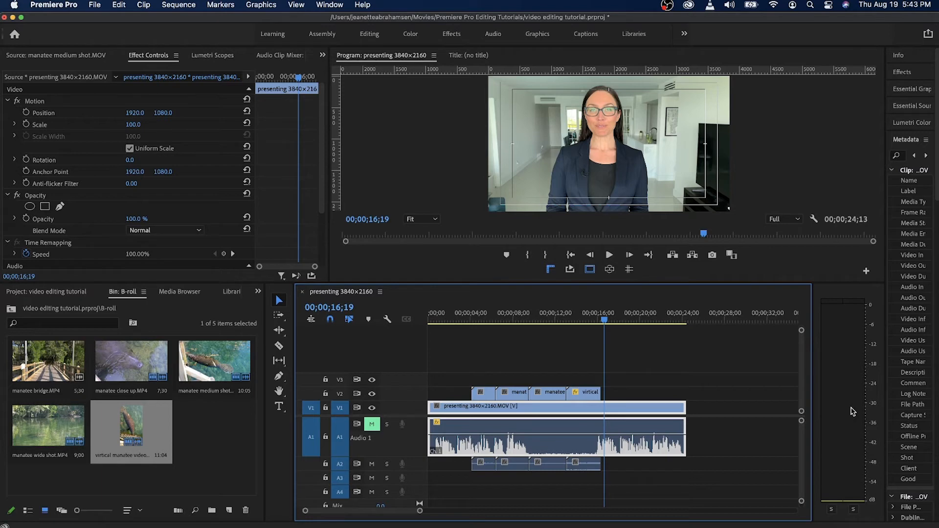
- Make the A2 track taller and lower the volume of the manatee B-roll clips' audio
drag(339, 469, 340, 499)
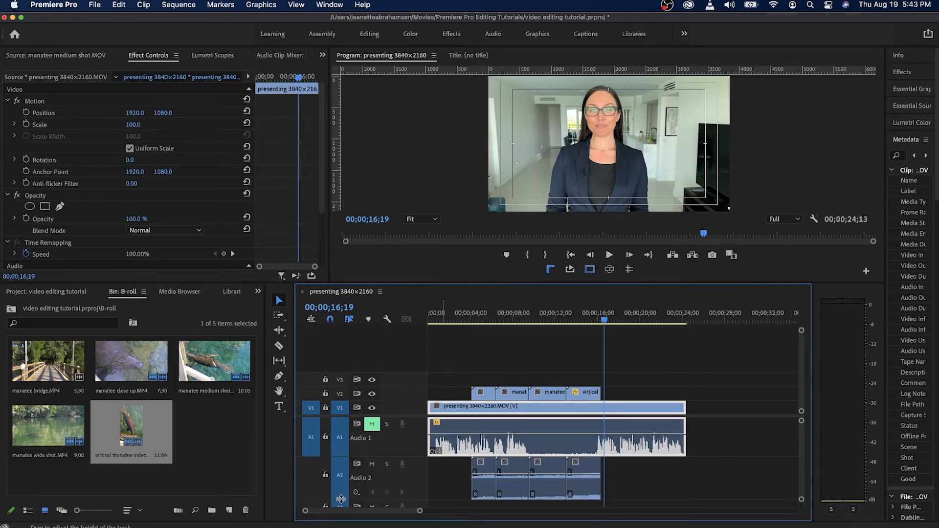
click(587, 478)
drag(585, 474, 582, 506)
click(582, 488)
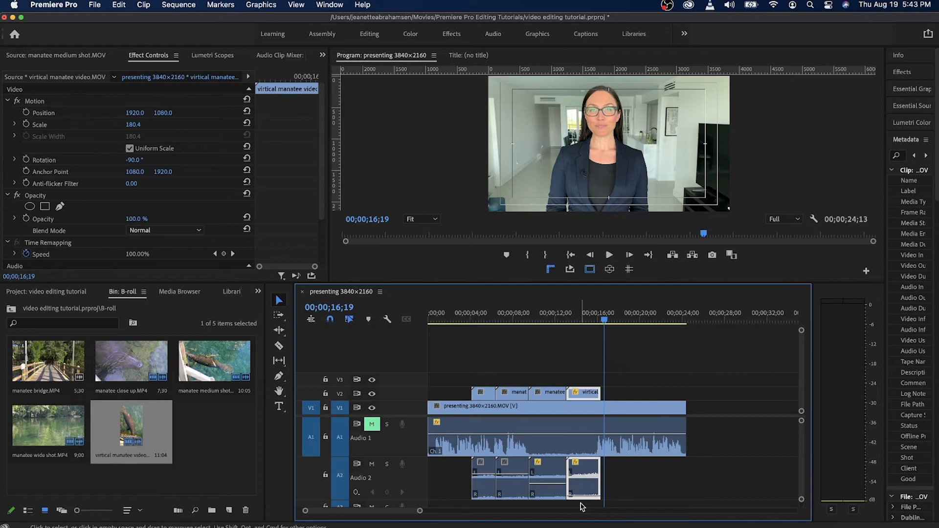
- Unlink the vertical manatee clip's audio from its video and clear the clip selection
click(641, 481)
right_click(596, 476)
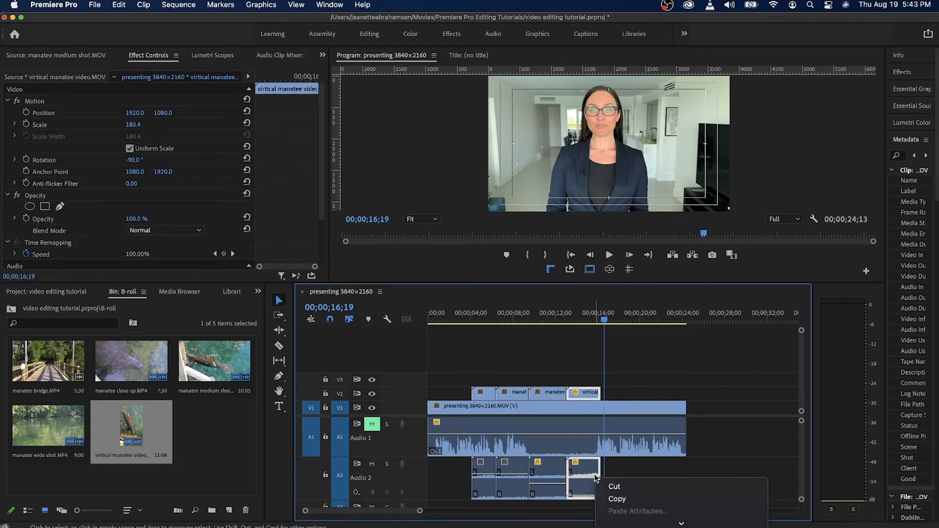
click(628, 471)
click(642, 469)
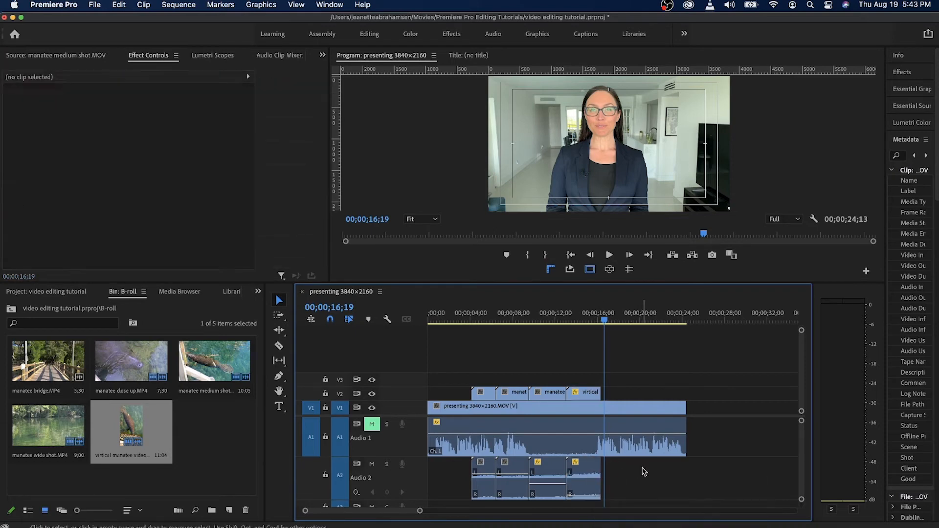
- Try deleting the vertical manatee clip's audio from A2, and undo the deletion
click(592, 475)
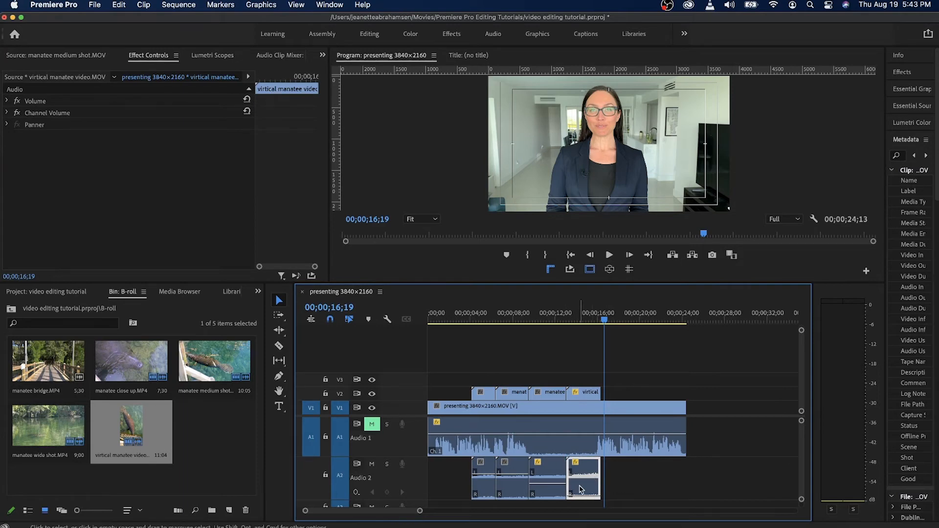
key(Delete)
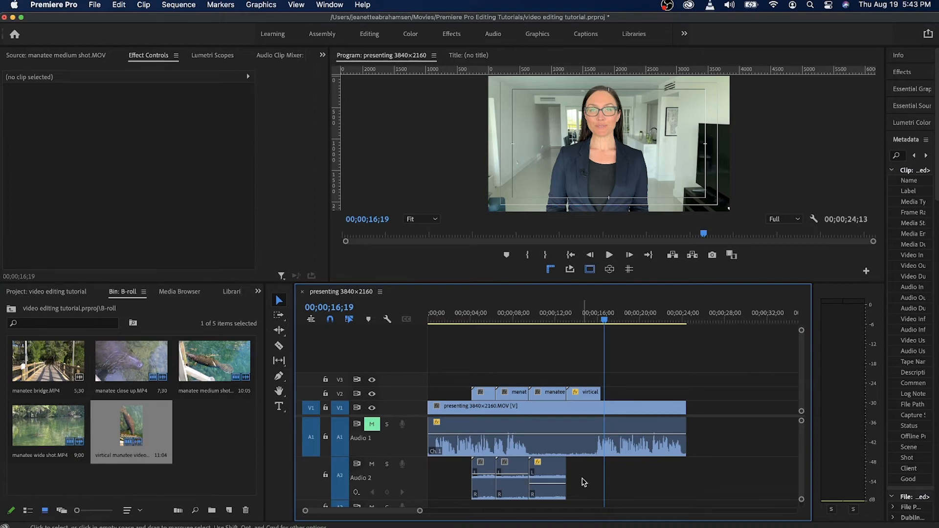
key(super+z)
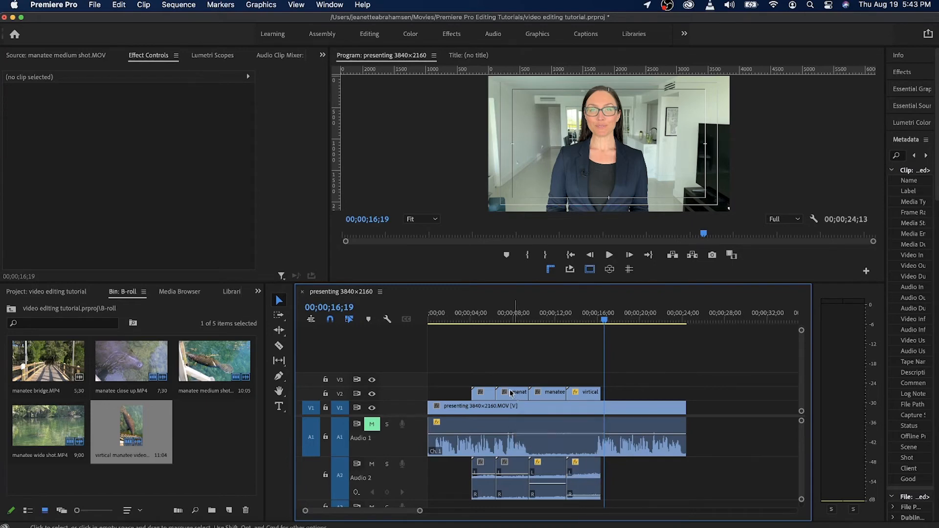
- Scrub through the sequence from the first B-roll clip to 00;00;20;01 to review the edit
drag(449, 314, 482, 314)
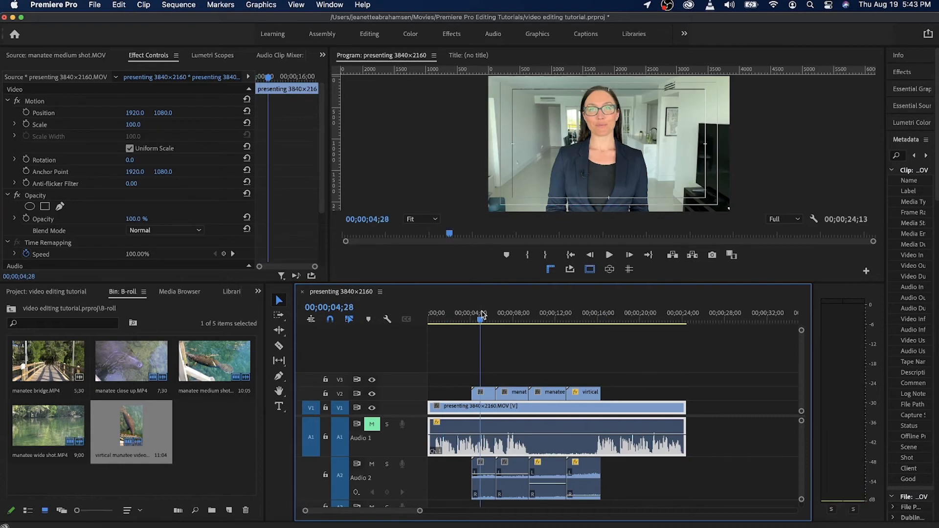
click(548, 314)
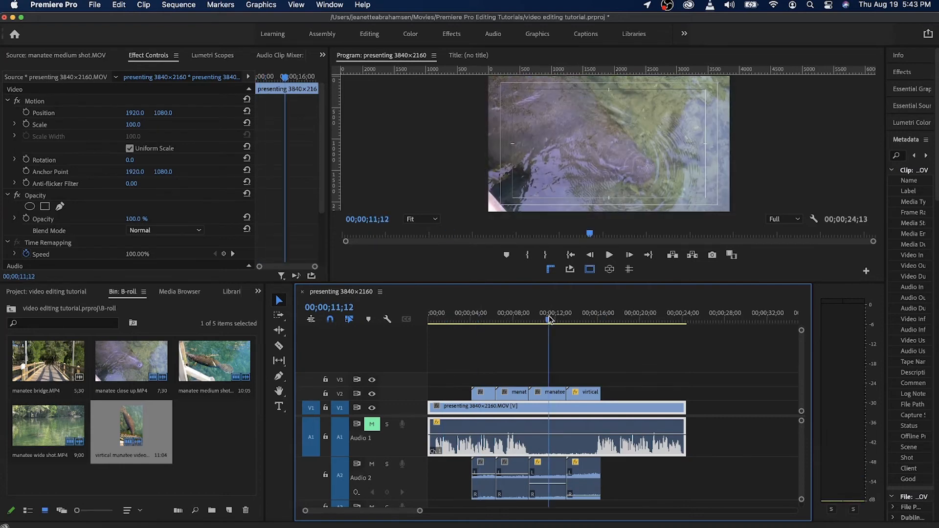
click(584, 313)
click(640, 313)
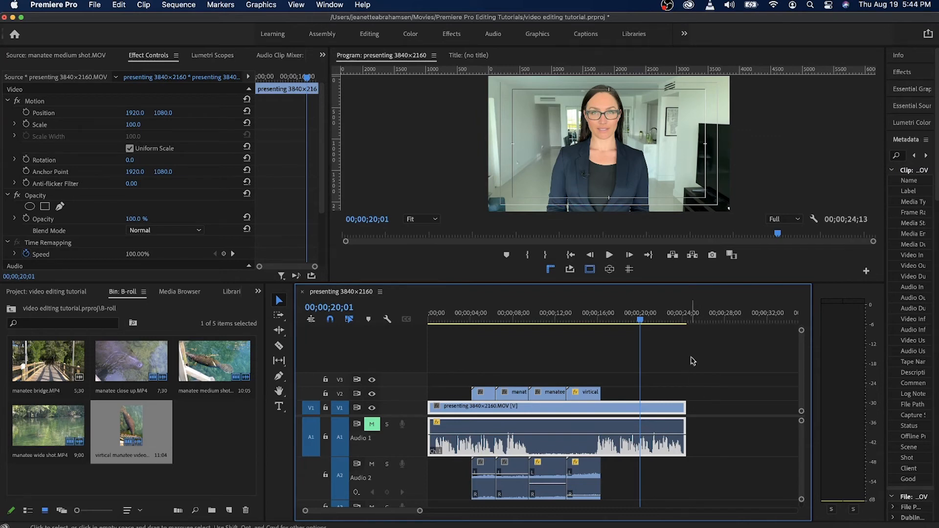
- Mark an in point at 00;00;24;11 and examine the empty range after the last clip
click(687, 318)
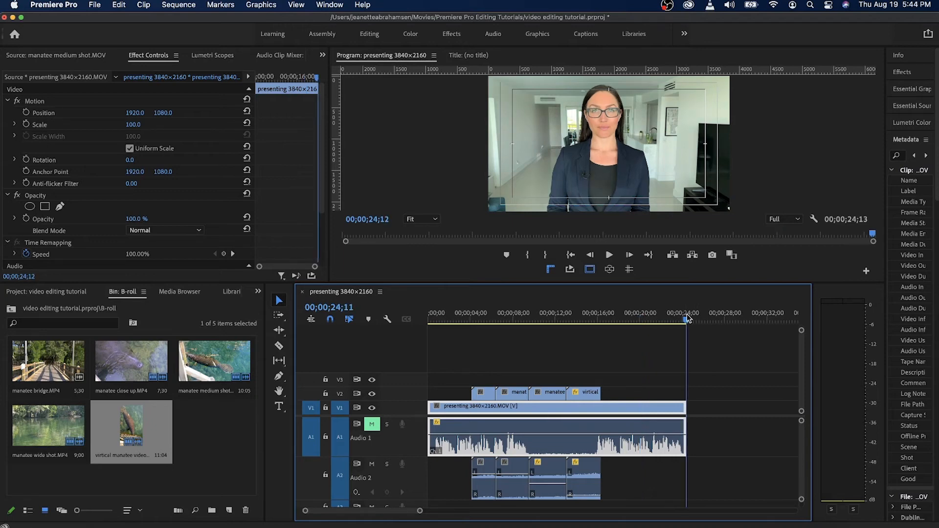
key(i)
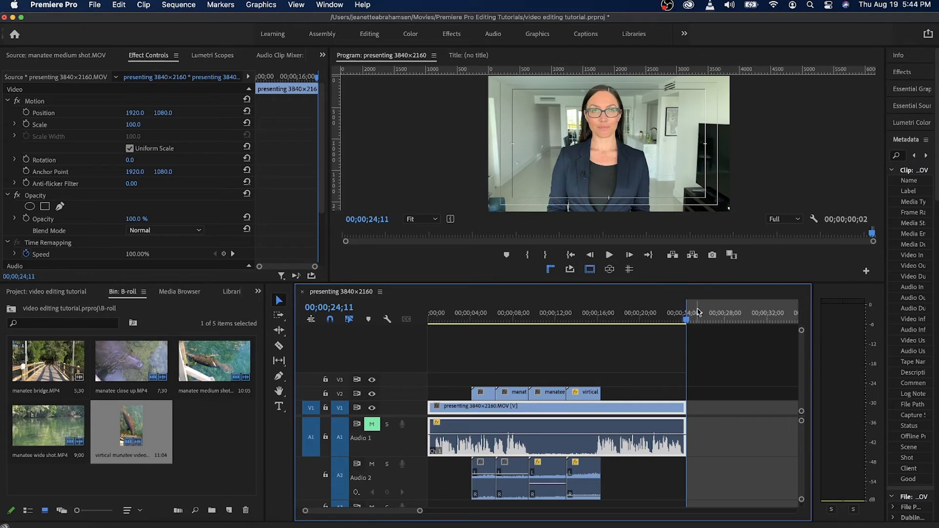
drag(688, 310, 665, 313)
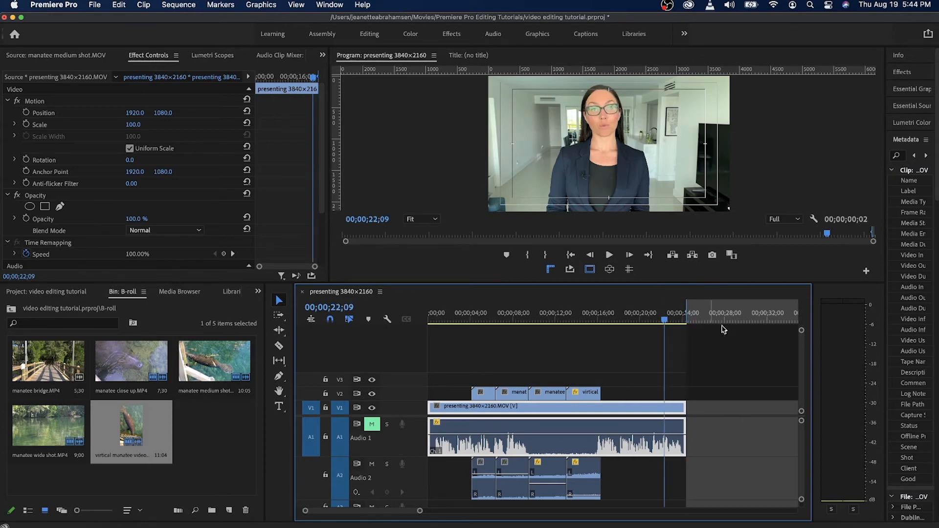
scroll(753, 445, right, 3)
scroll(753, 445, right, 5)
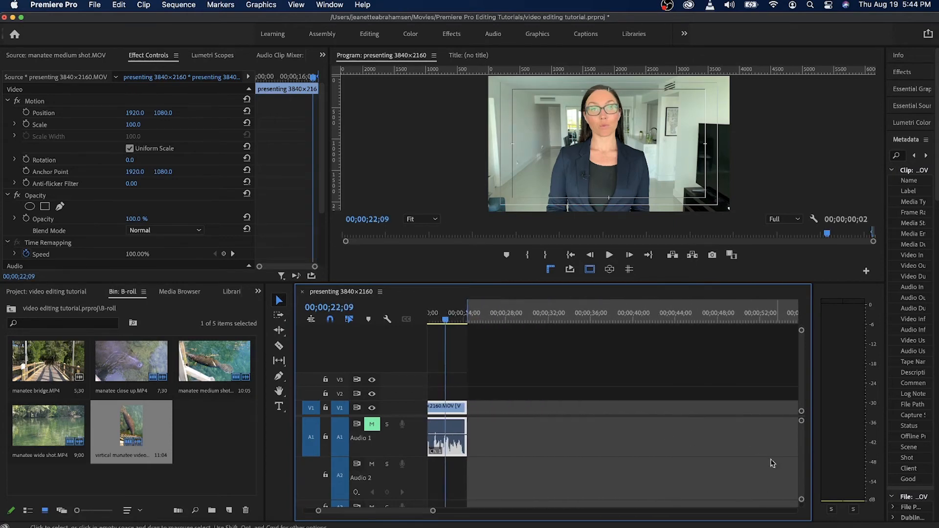
scroll(663, 456, left, 8)
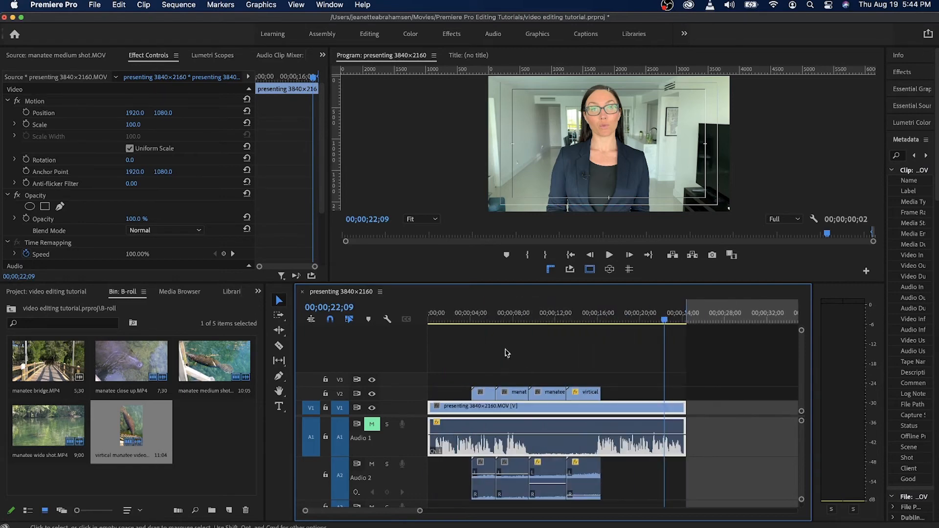
- Mark the in point at 00;00;00;00 and the out point exactly at the end of the presenting clip
key(Home)
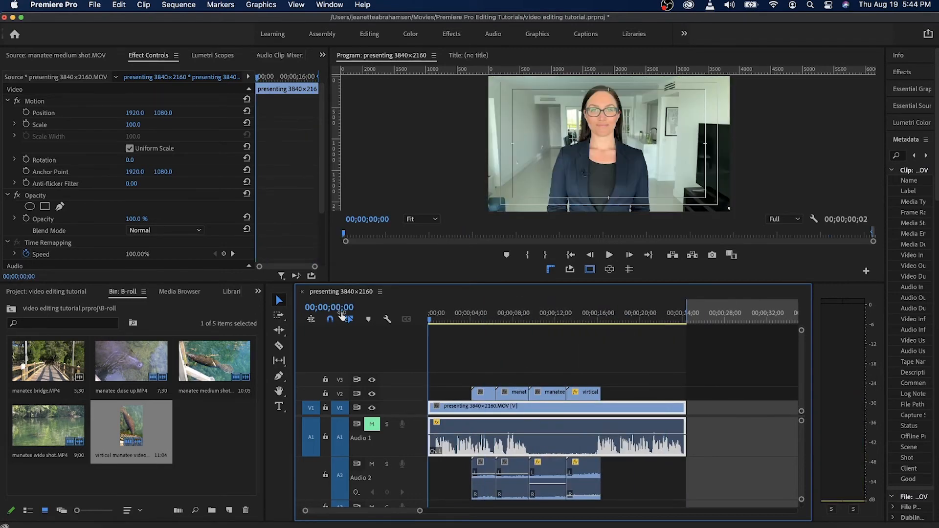
key(i)
drag(685, 317, 687, 319)
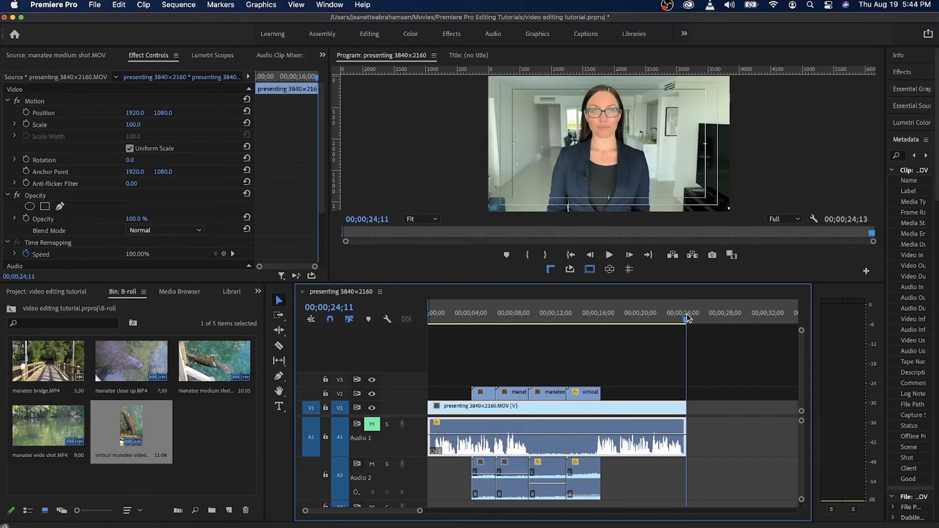
key(o)
drag(419, 511, 359, 510)
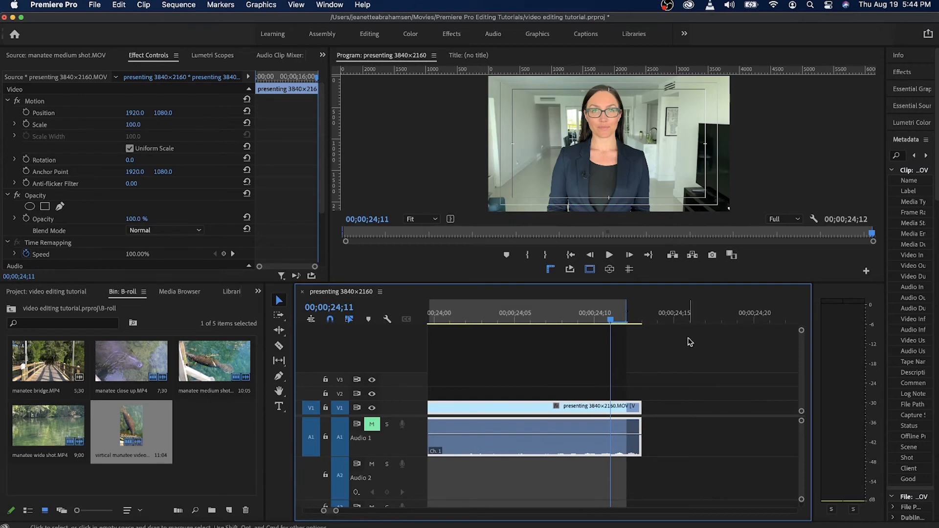
drag(625, 306, 641, 307)
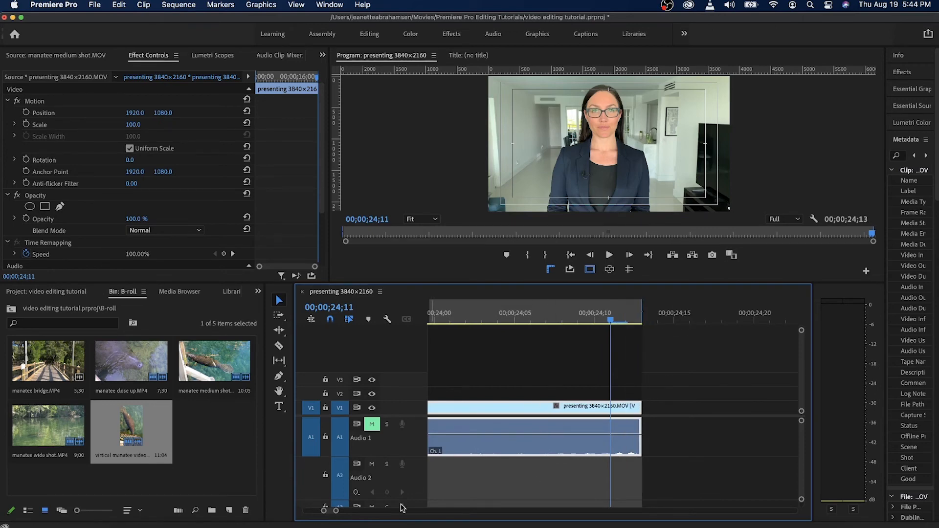
drag(337, 512, 434, 510)
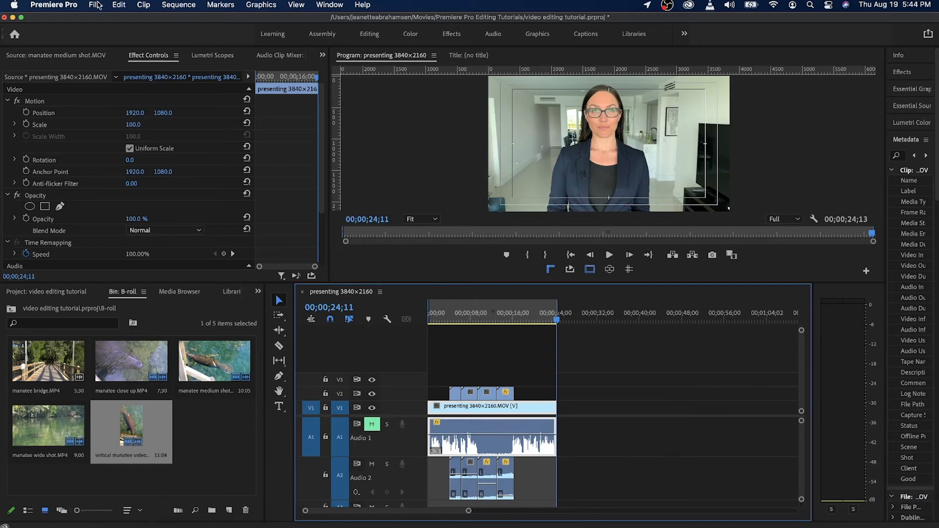
- Open the media export settings for the sequence and keep H.264 as the format
click(96, 5)
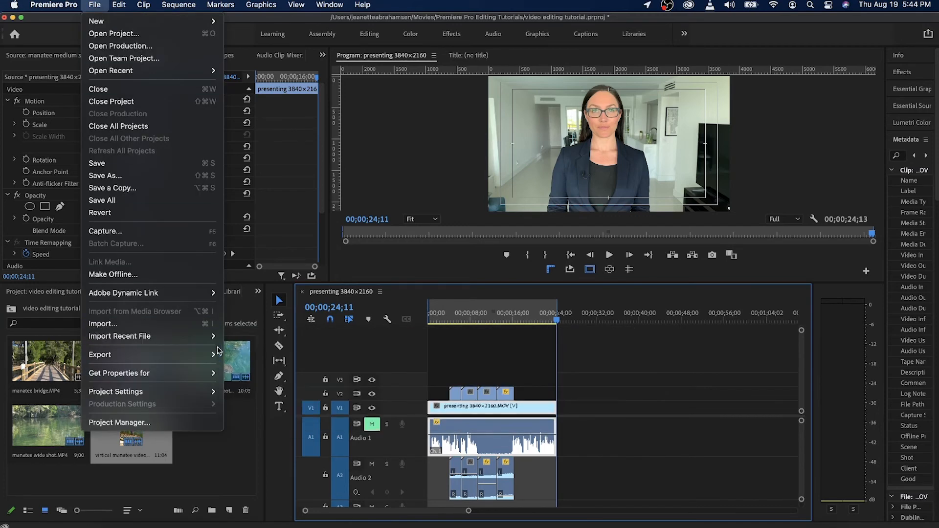
click(241, 356)
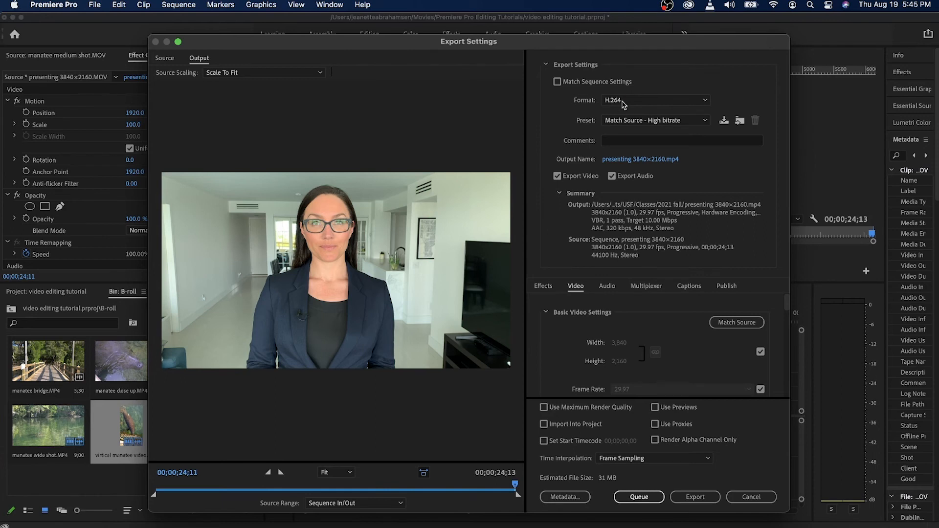
click(622, 102)
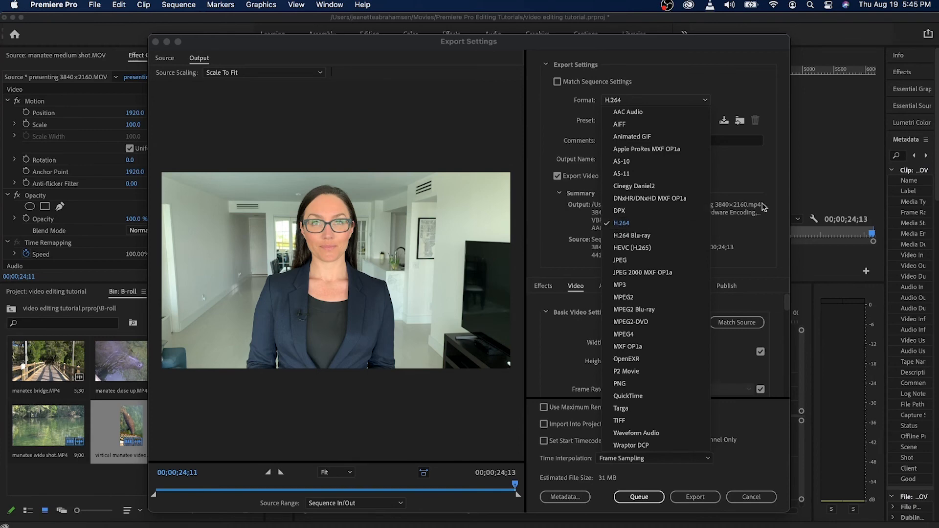
click(752, 180)
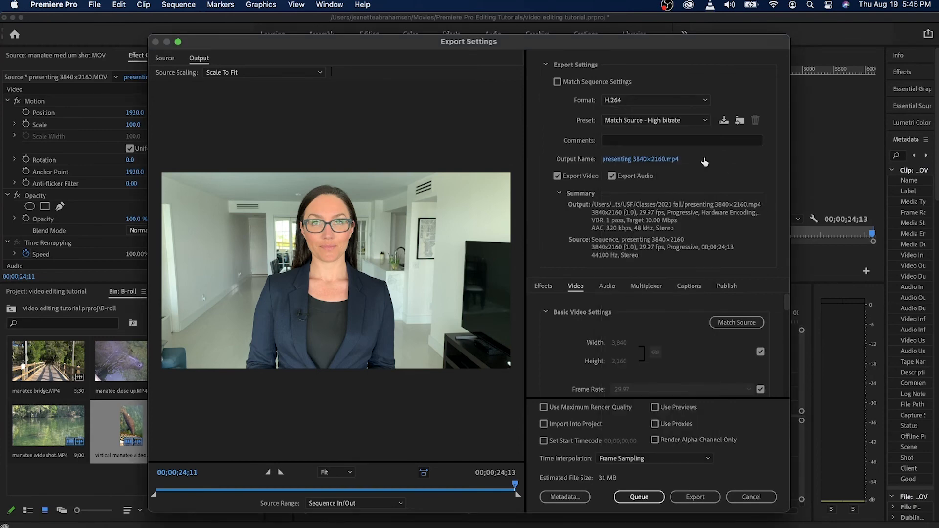
- Name the export "video editing tutorial", save it in the Premiere Pro Editing Tutorials folder under Movies, and scrub the export preview to the end
click(630, 160)
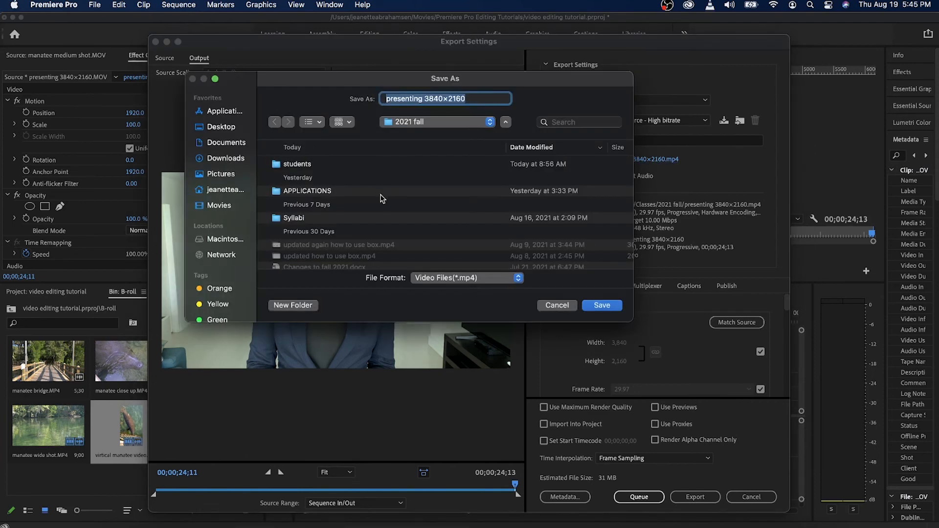
text(video )
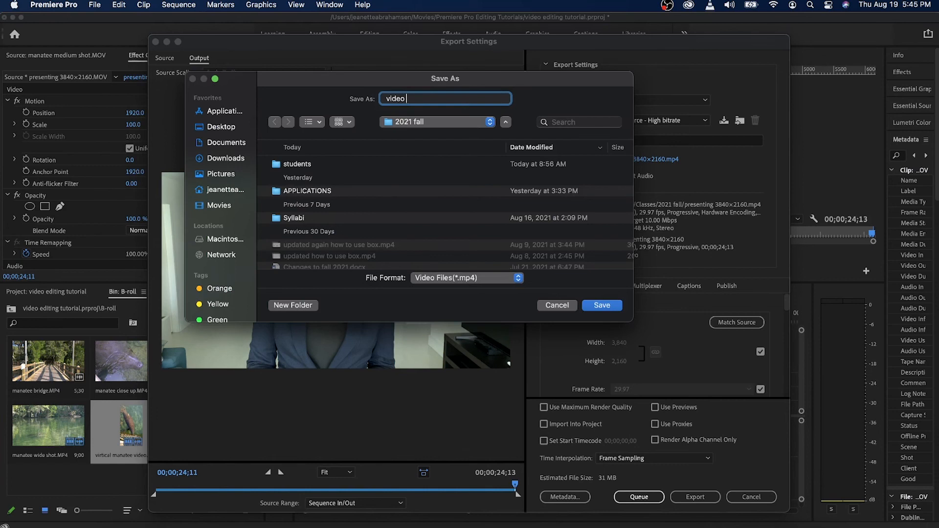
text(editing tutorial)
click(420, 126)
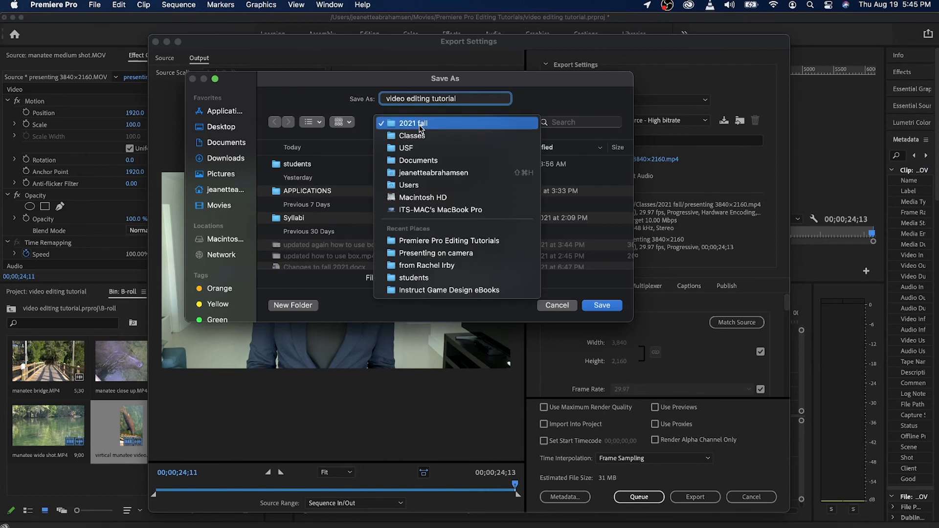
click(419, 124)
click(219, 206)
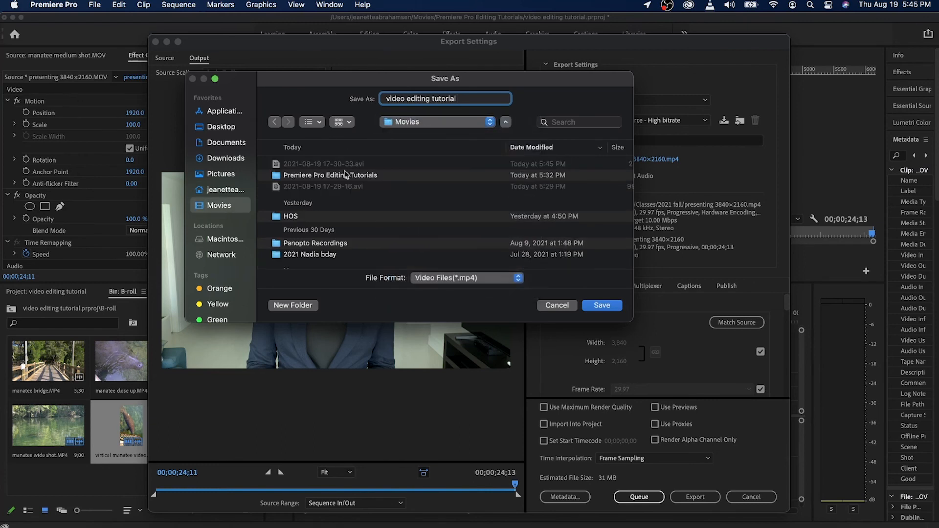
click(323, 177)
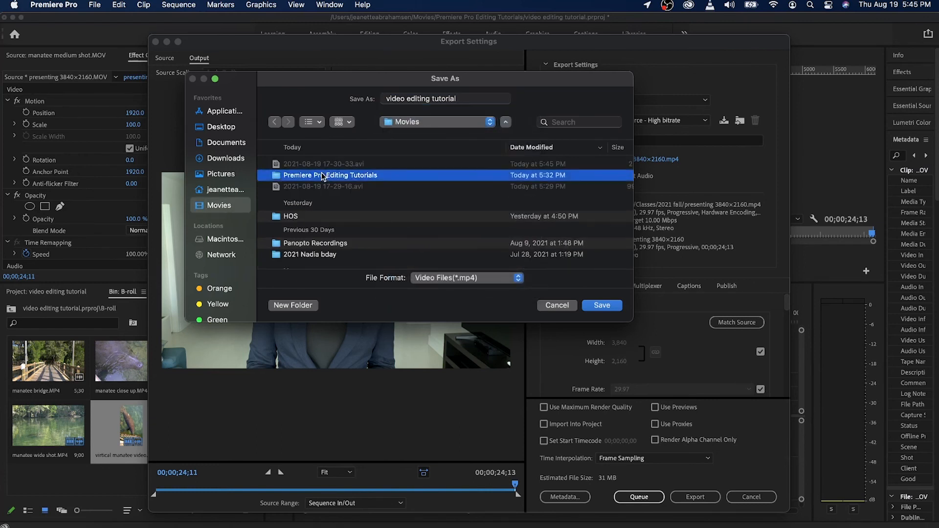
double_click(322, 176)
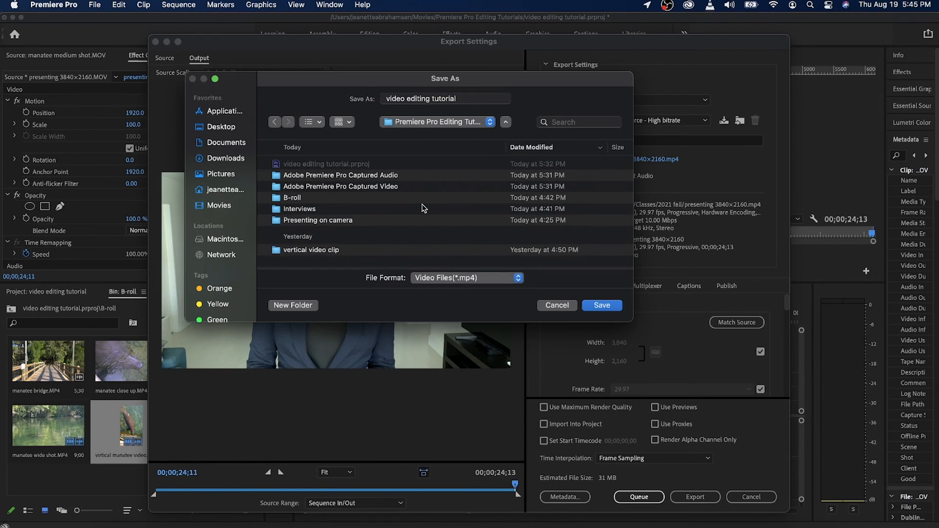
click(602, 306)
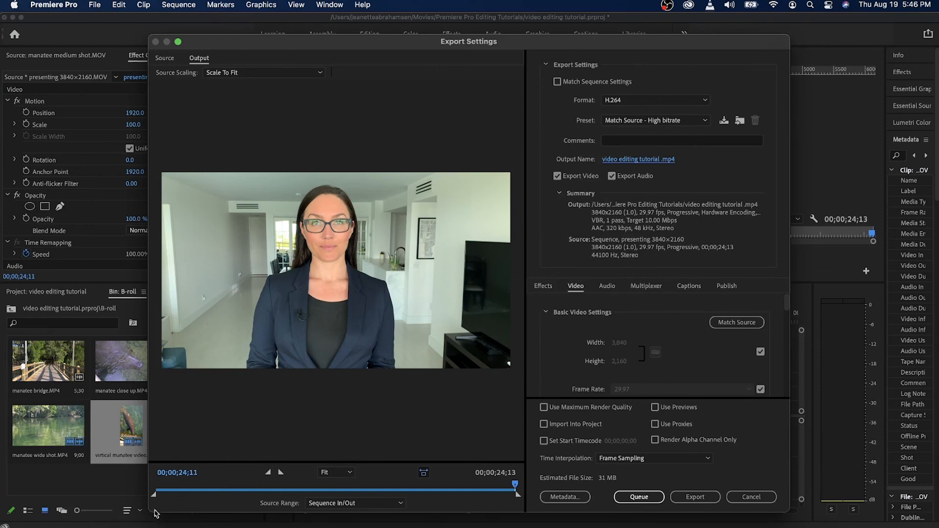
drag(179, 487, 516, 488)
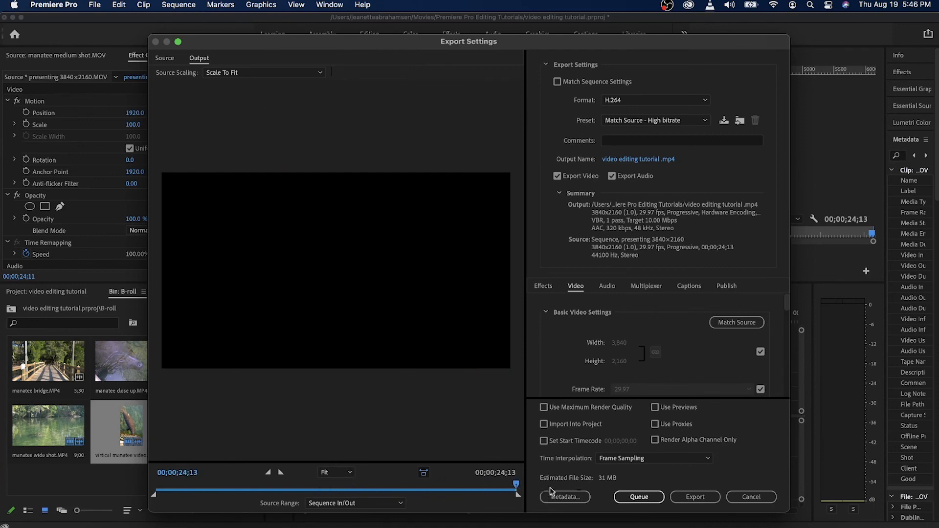
- Export the sequence, switch to Finder and widen the file column of the Premiere Pro Editing Tutorials folder under Movies
click(697, 494)
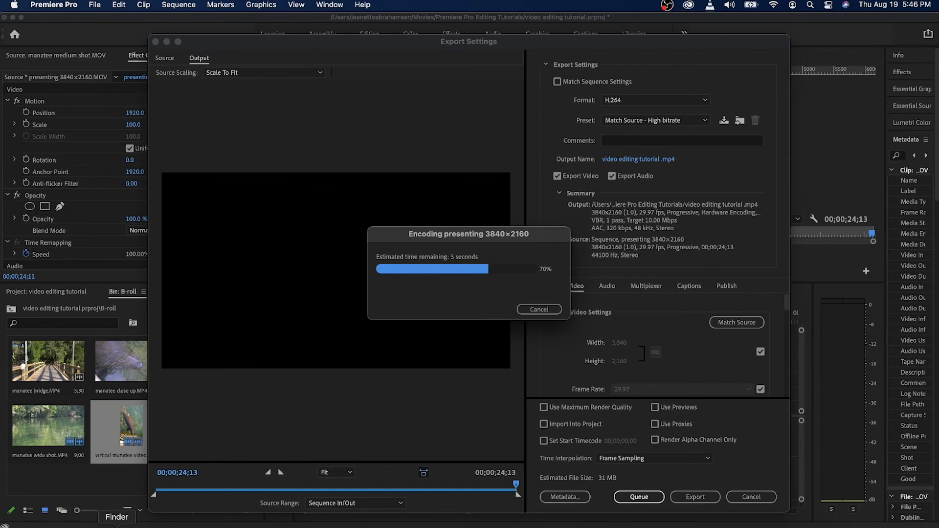
click(117, 525)
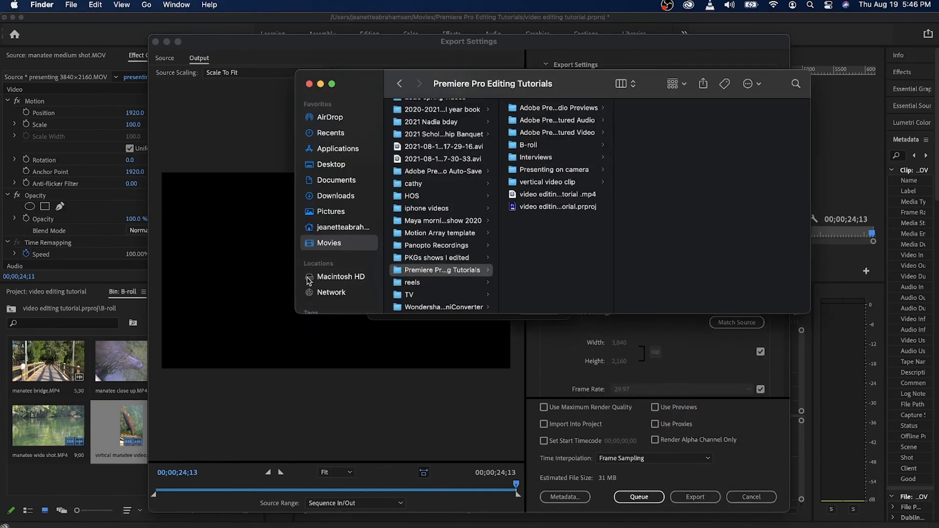
click(464, 276)
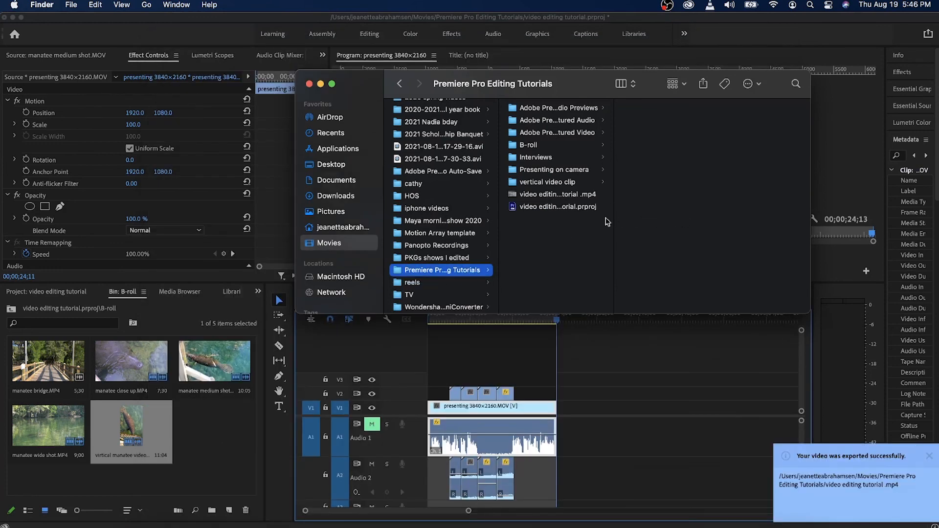
drag(614, 217, 705, 221)
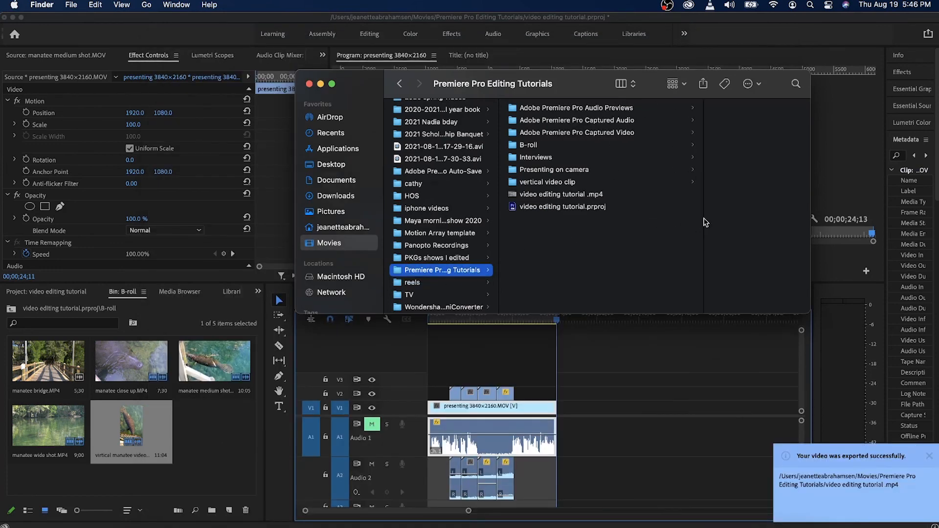
- Open the exported "video editing tutorial .mp4" in QuickTime Player, return it to 00:00 and close the player window
click(559, 197)
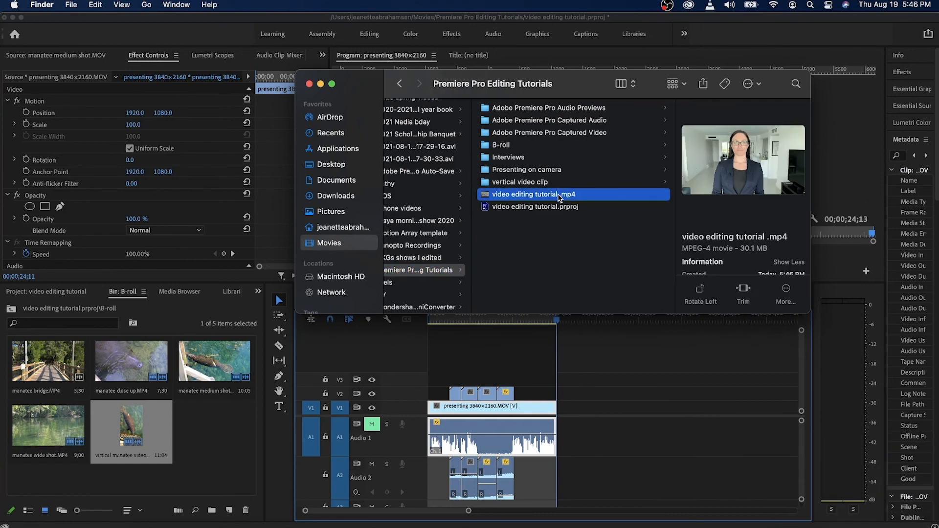
double_click(559, 197)
drag(391, 443, 364, 447)
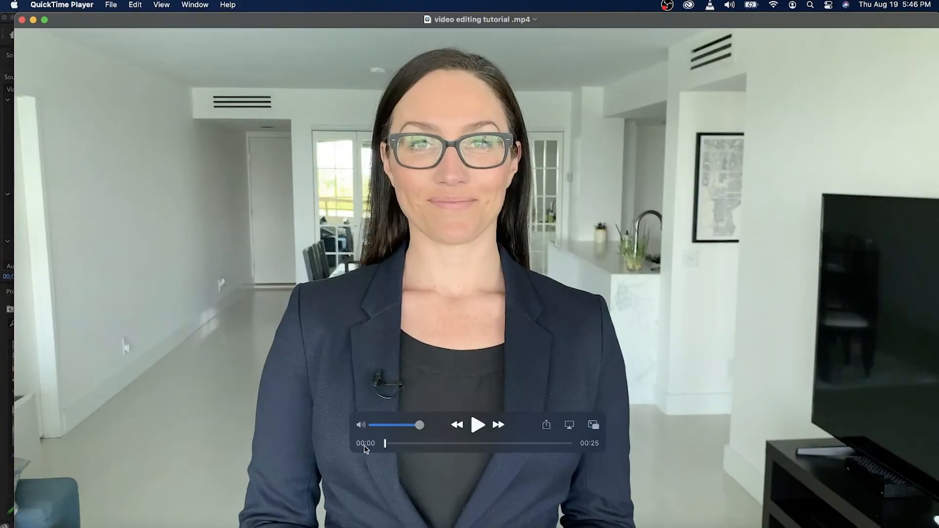
click(21, 19)
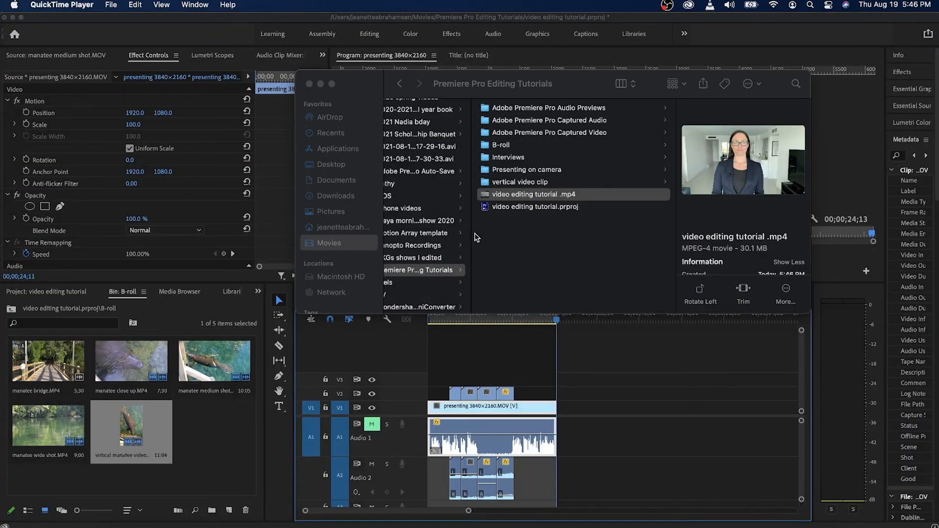